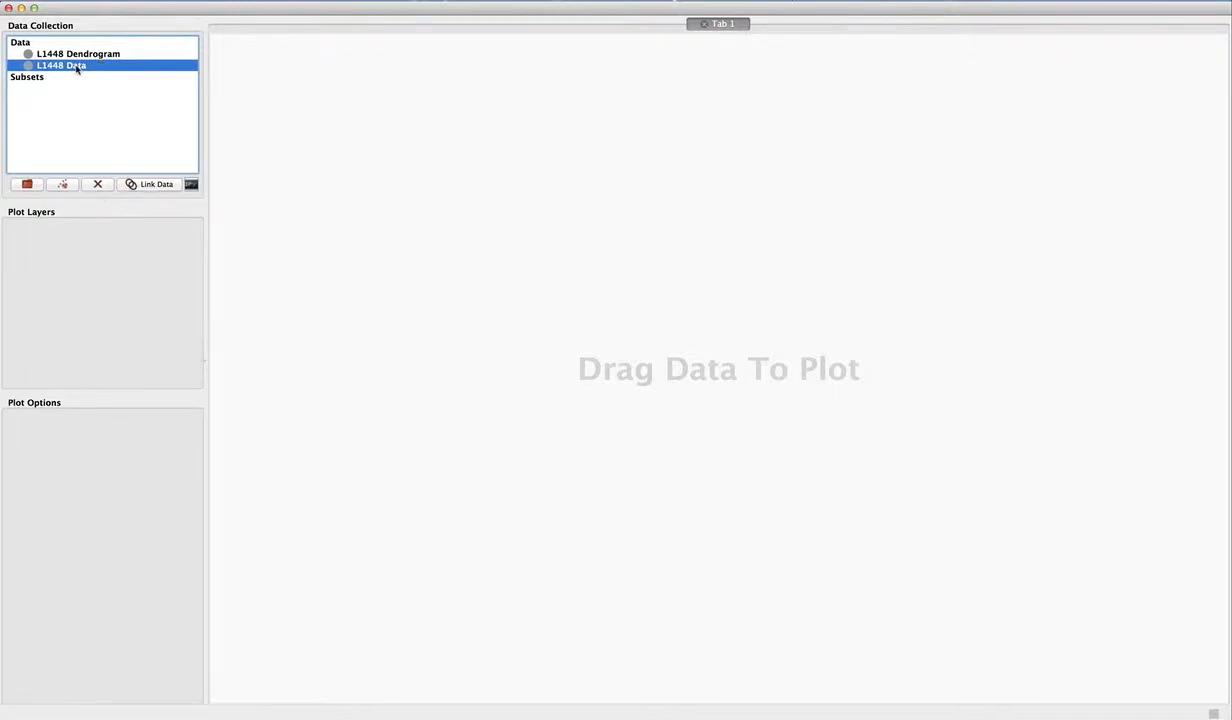
# - Open L1448 Data in a 3D Volume Rendering viewer and enlarge the viewer to nearly the full height of the plot area
pyautogui.moveTo(60, 70); pyautogui.dragTo(415, 192)
pyautogui.click(610, 346)
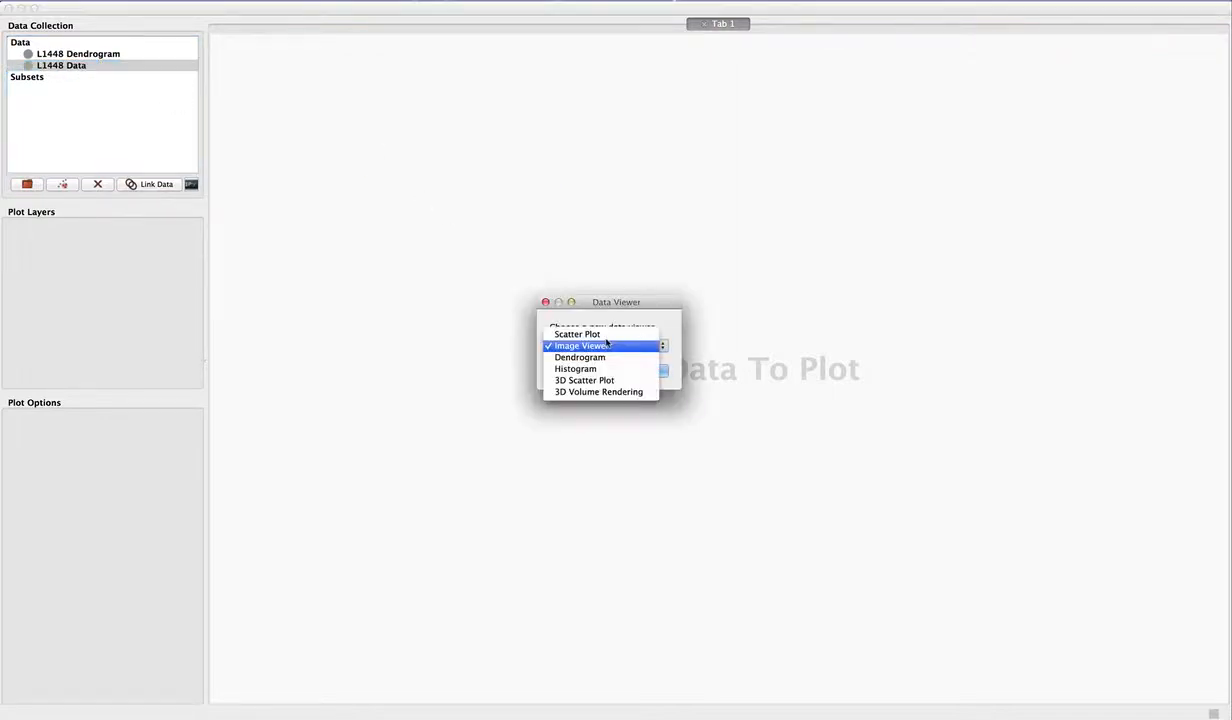
pyautogui.click(600, 392)
pyautogui.click(642, 372)
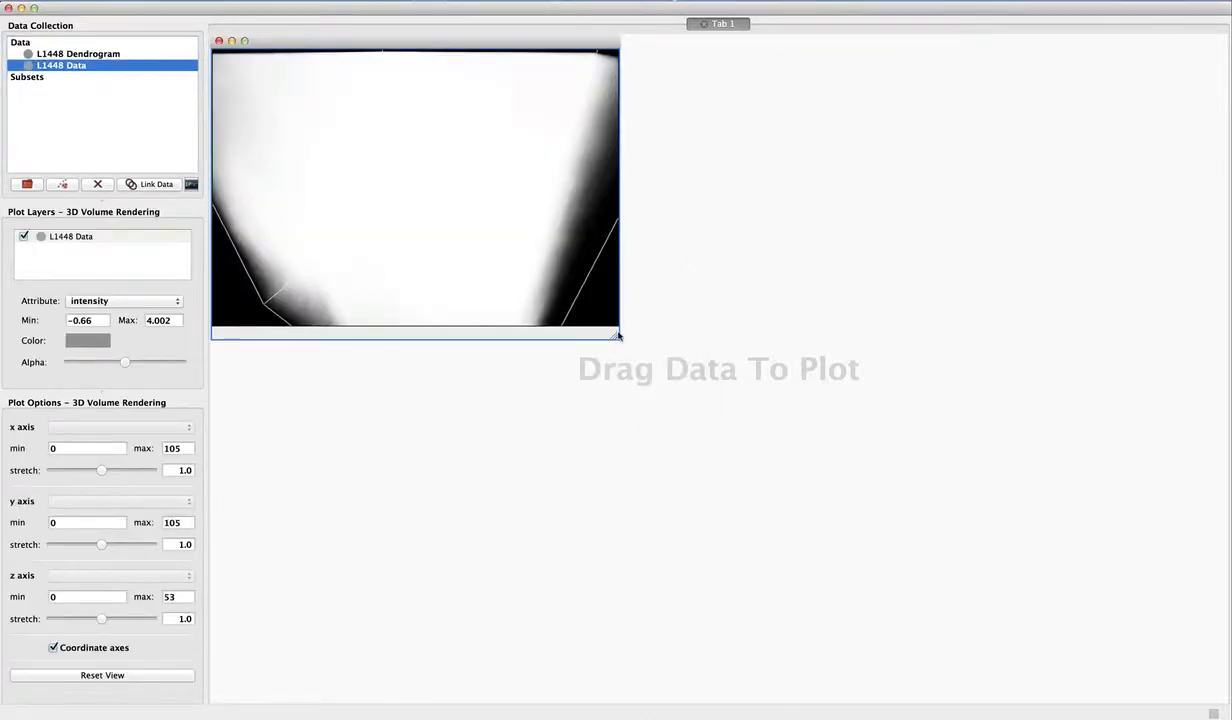
pyautogui.moveTo(615, 336); pyautogui.dragTo(736, 666)
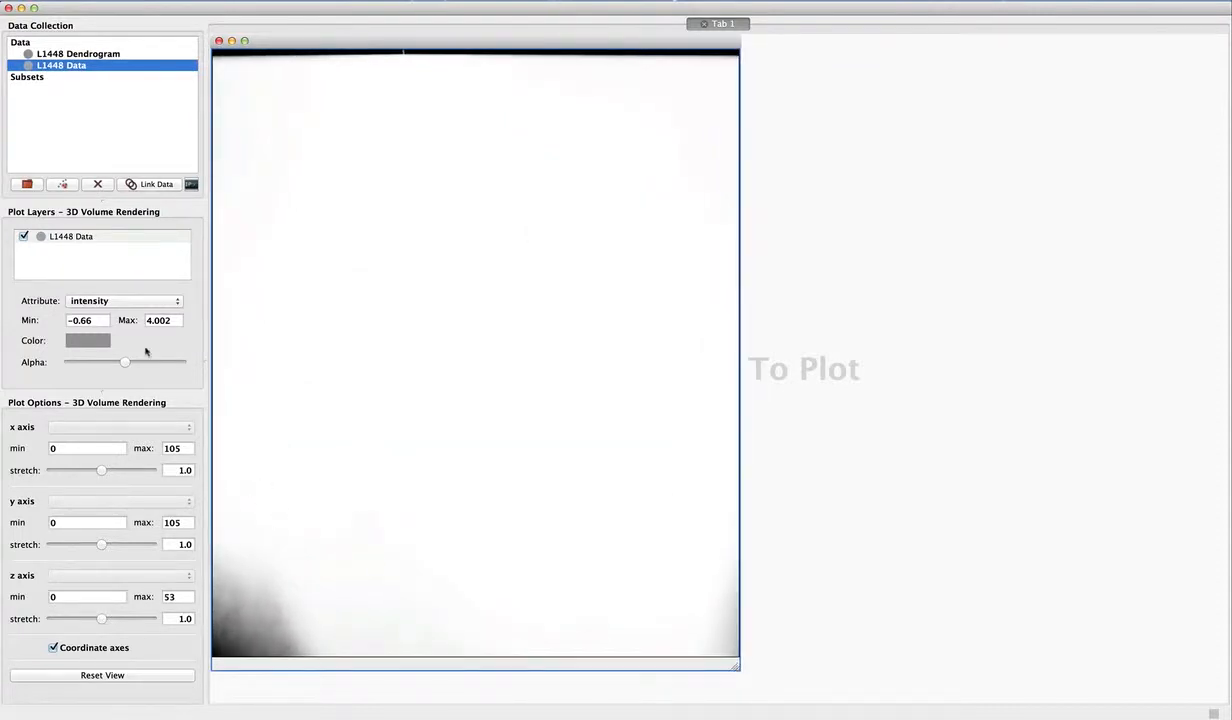
# - Set the volume layer's maximum intensity to 16 and give the plot layers area more height
pyautogui.click(157, 323)
pyautogui.write('16')
pyautogui.press('Return')
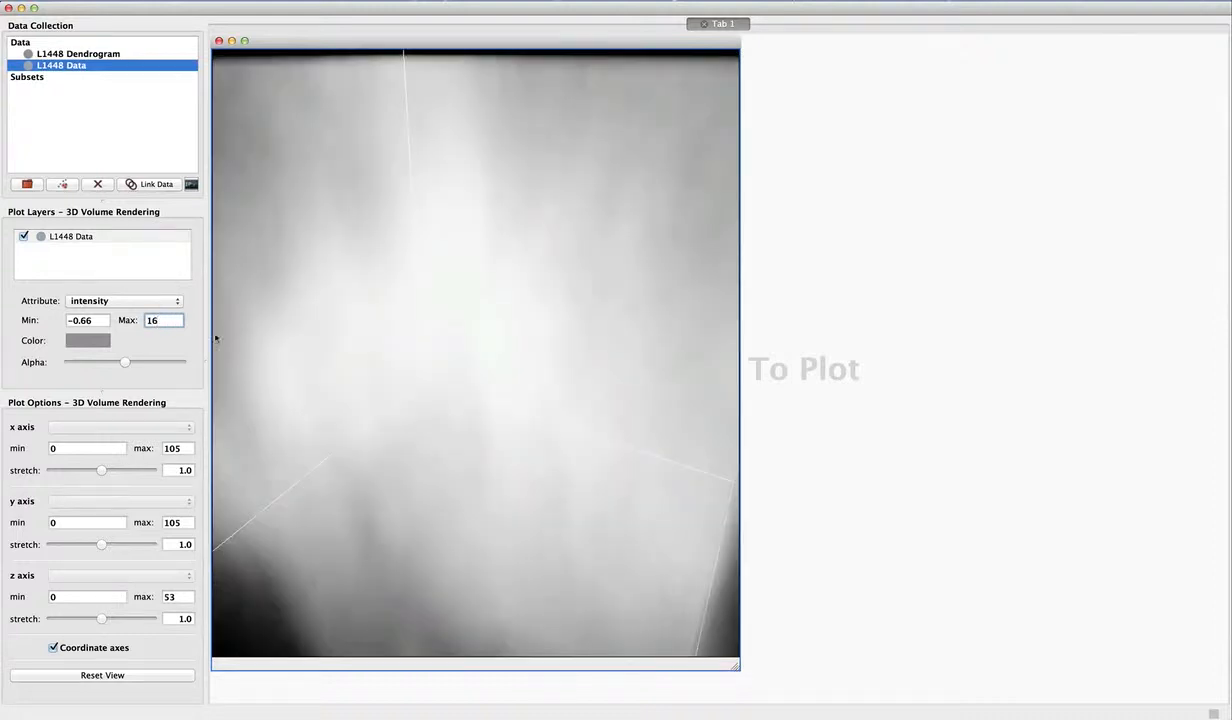
pyautogui.moveTo(463, 279); pyautogui.dragTo(292, 355)
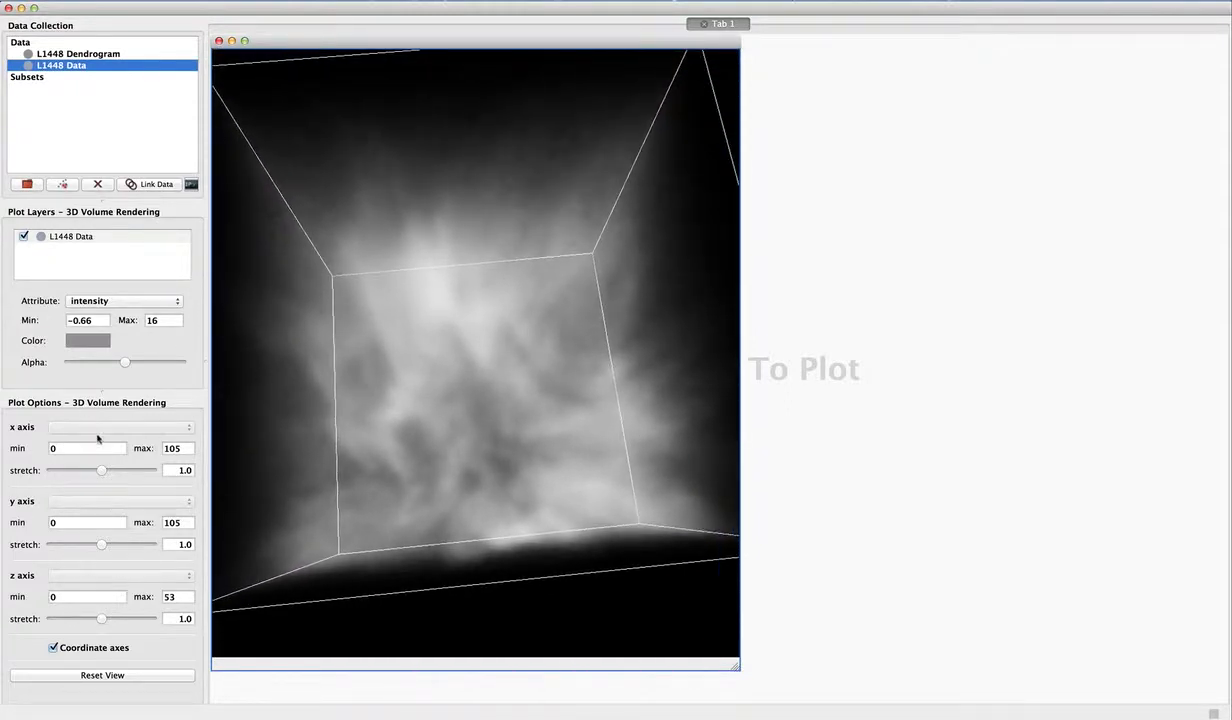
pyautogui.moveTo(100, 394); pyautogui.dragTo(99, 434)
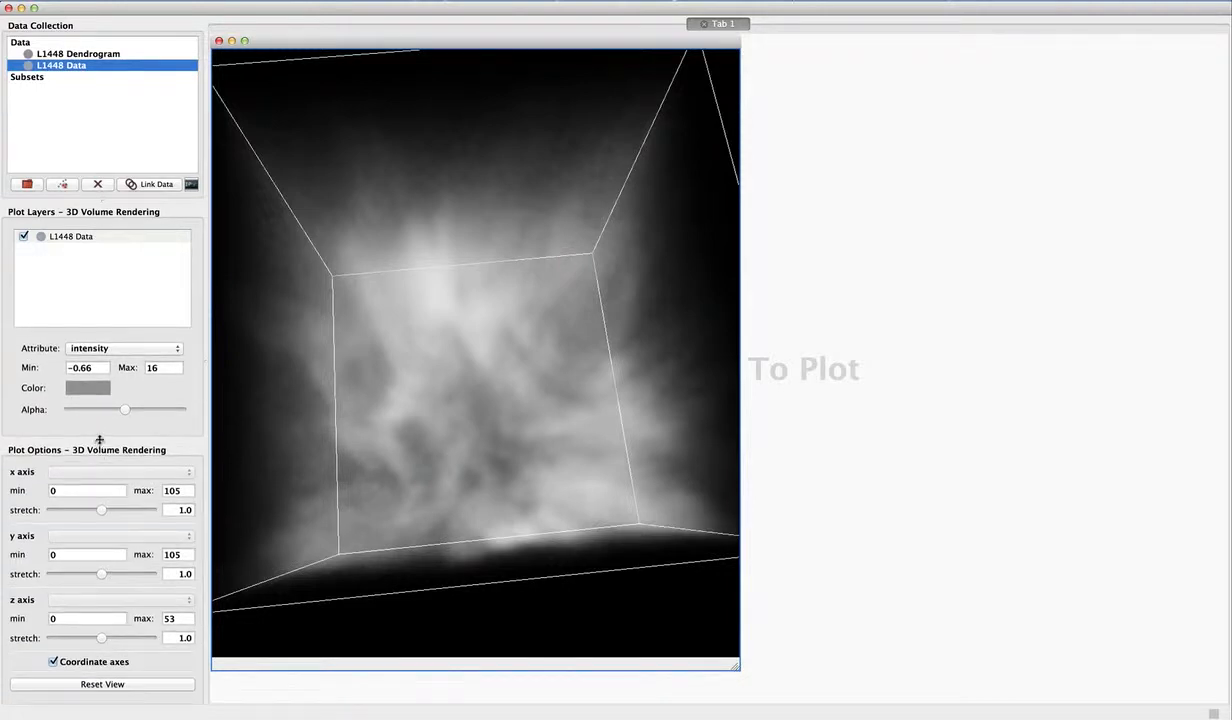
pyautogui.moveTo(485, 341); pyautogui.dragTo(554, 420)
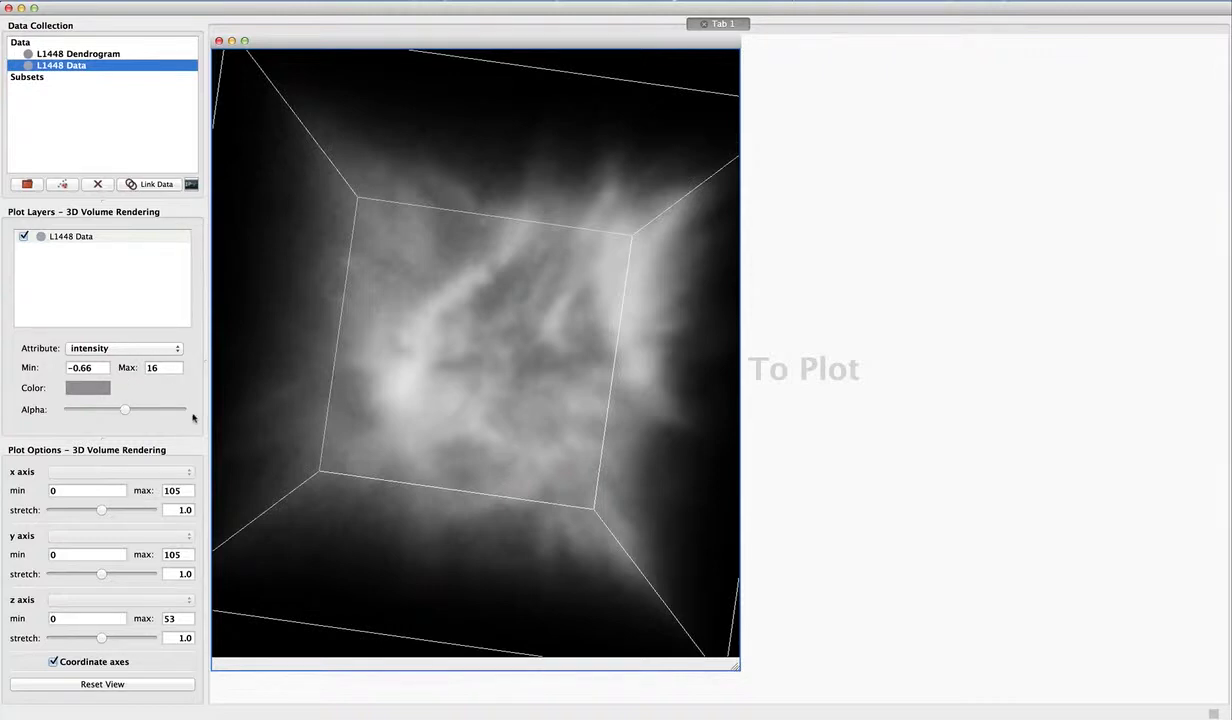
# - Set the volume's axis stretch to 1.06 for x, 0.94 for y and 0.53 for z
pyautogui.moveTo(385, 430); pyautogui.dragTo(388, 393)
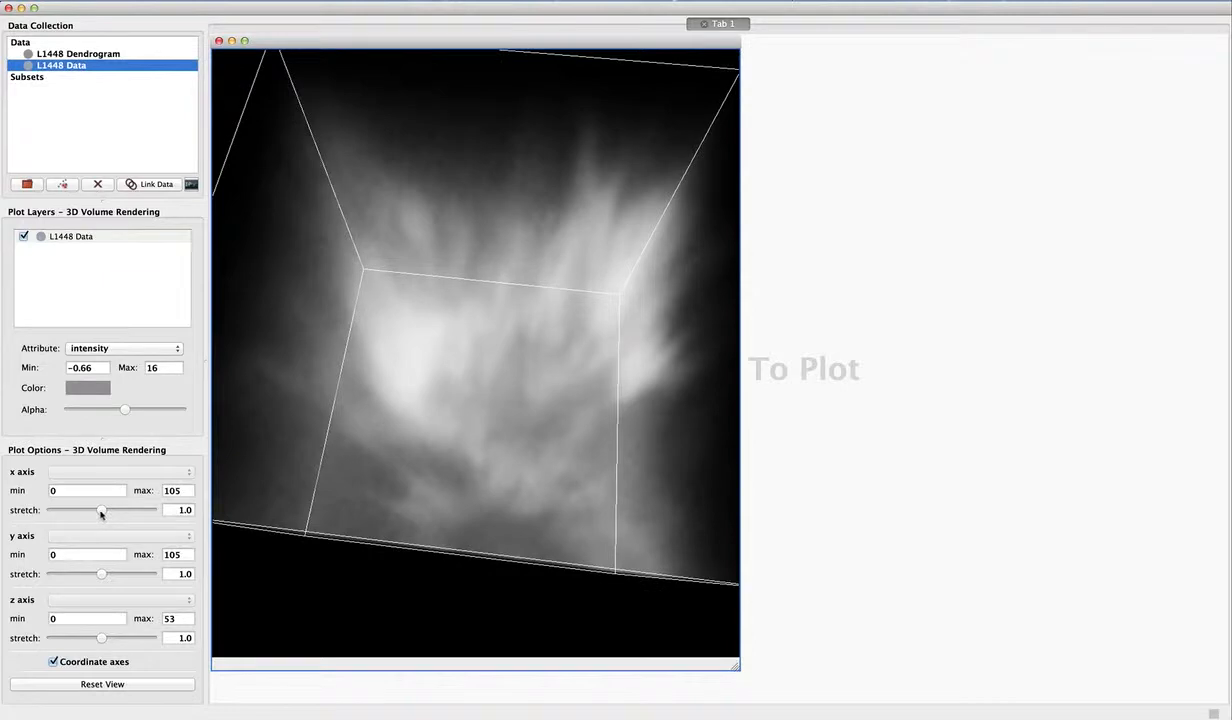
pyautogui.moveTo(101, 514); pyautogui.dragTo(103, 510)
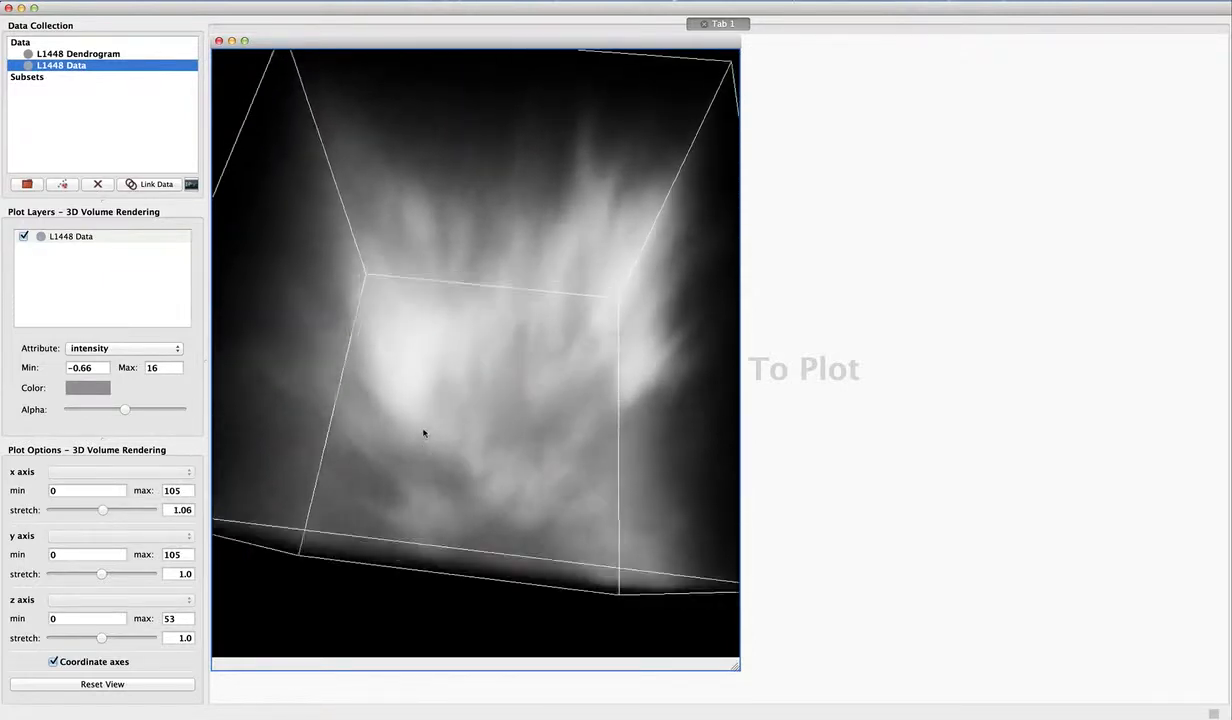
pyautogui.moveTo(424, 433); pyautogui.dragTo(459, 426)
pyautogui.scroll(-4, 459, 426)
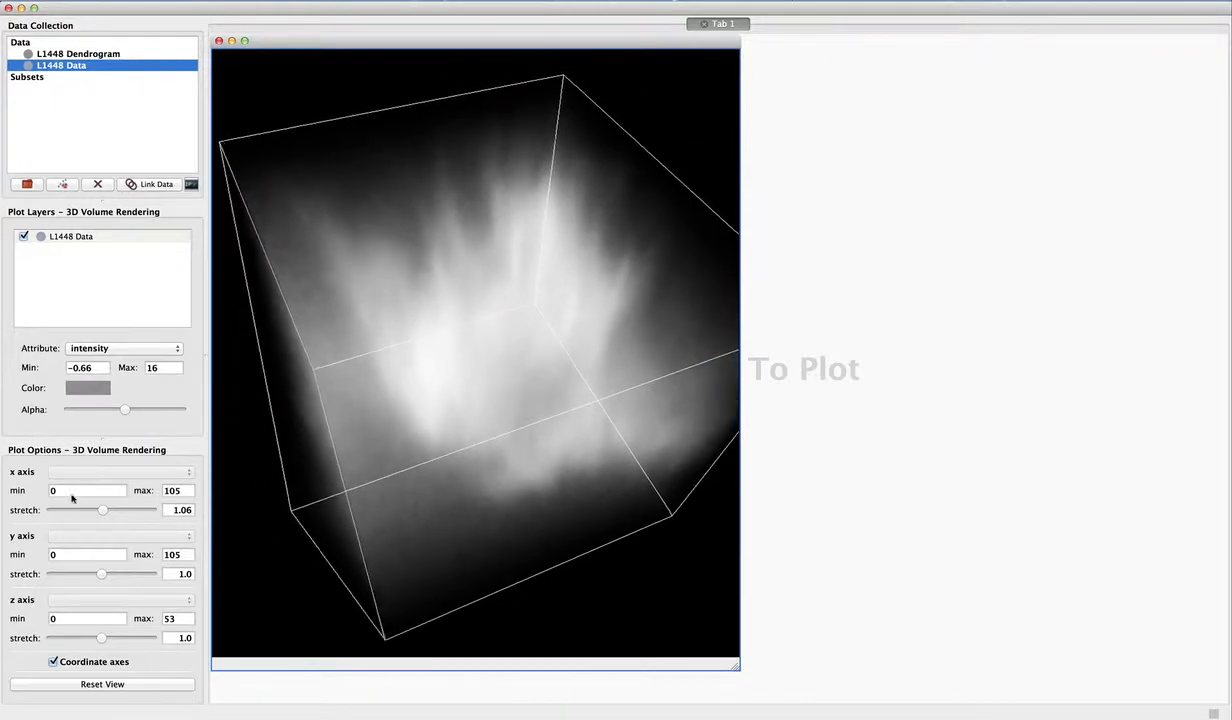
pyautogui.moveTo(362, 438); pyautogui.dragTo(315, 422)
pyautogui.moveTo(102, 511); pyautogui.dragTo(101, 512)
pyautogui.moveTo(102, 577)
pyautogui.mouseDown()
pyautogui.moveTo(113, 578)
pyautogui.moveTo(99, 588)
pyautogui.mouseUp()
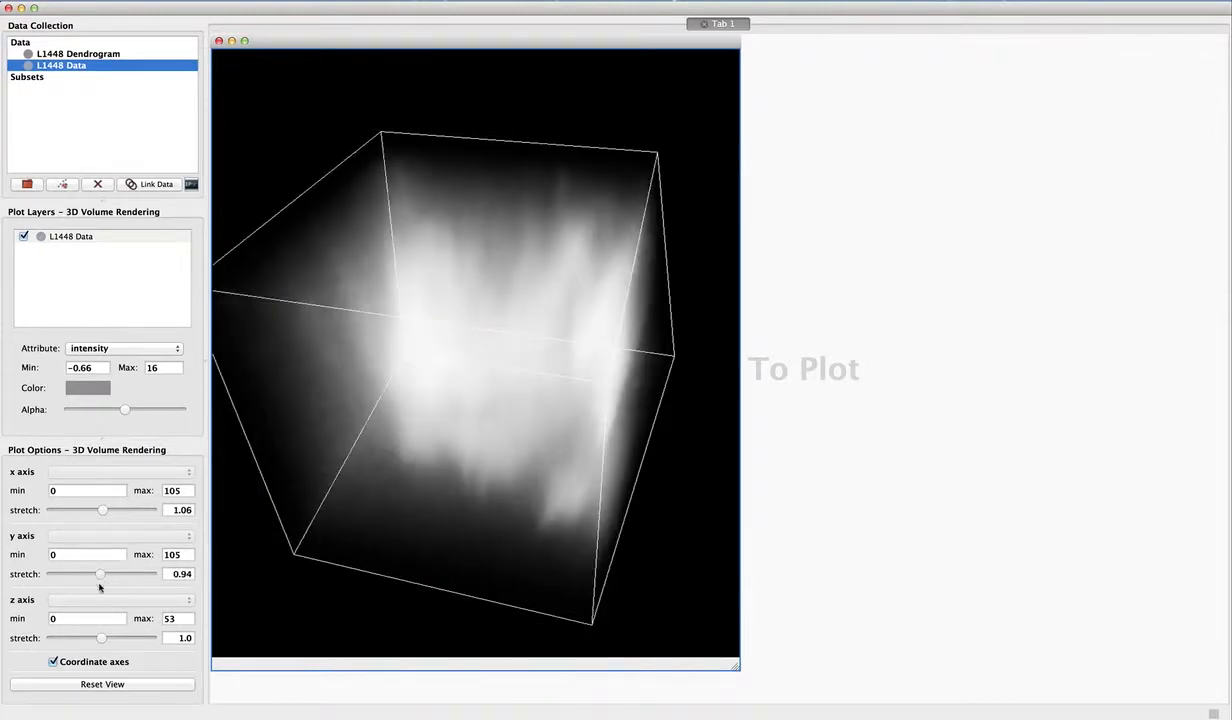
pyautogui.moveTo(100, 639)
pyautogui.mouseDown()
pyautogui.moveTo(113, 638)
pyautogui.moveTo(88, 641)
pyautogui.mouseUp()
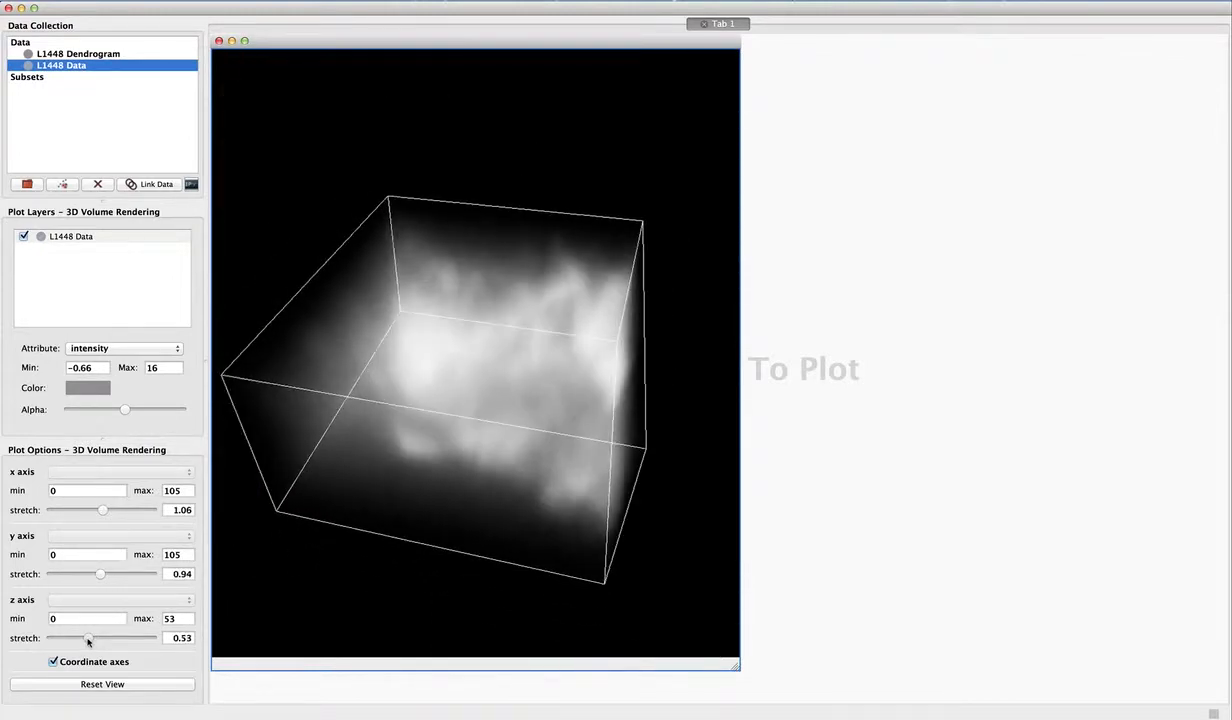
# - Recolour the L1448 Data volume layer dark red
pyautogui.moveTo(376, 486); pyautogui.dragTo(413, 392)
pyautogui.click(107, 394)
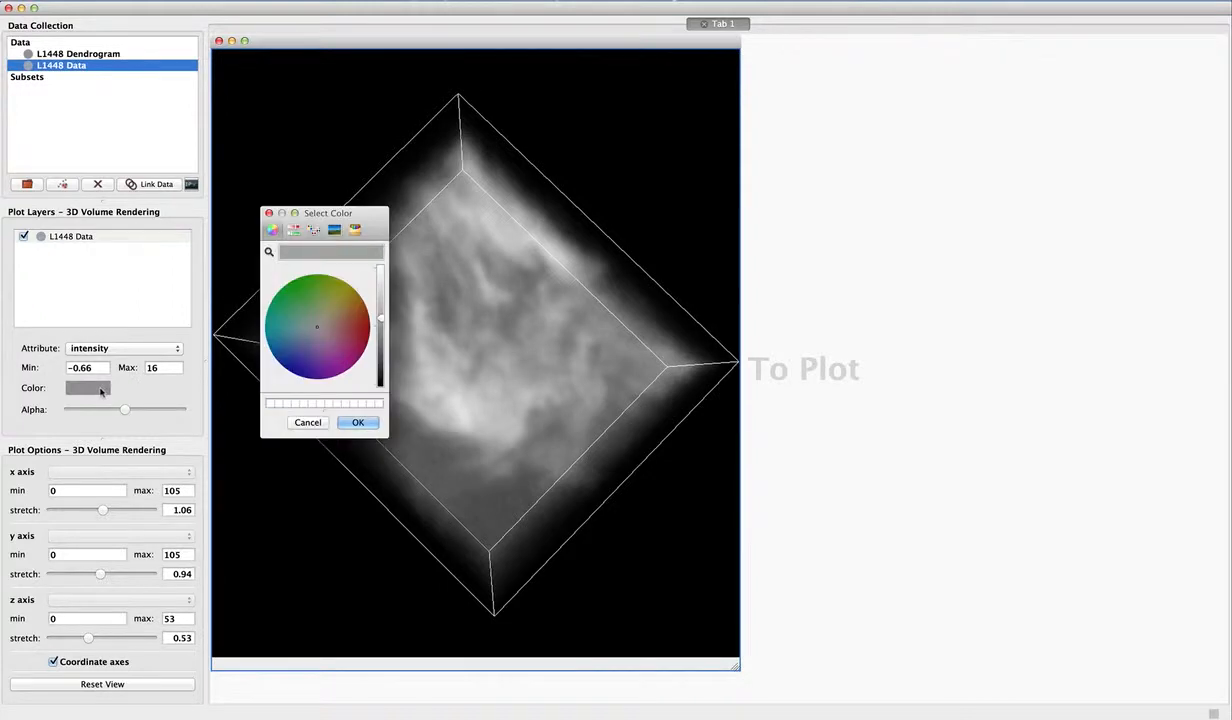
pyautogui.click(341, 315)
pyautogui.click(355, 421)
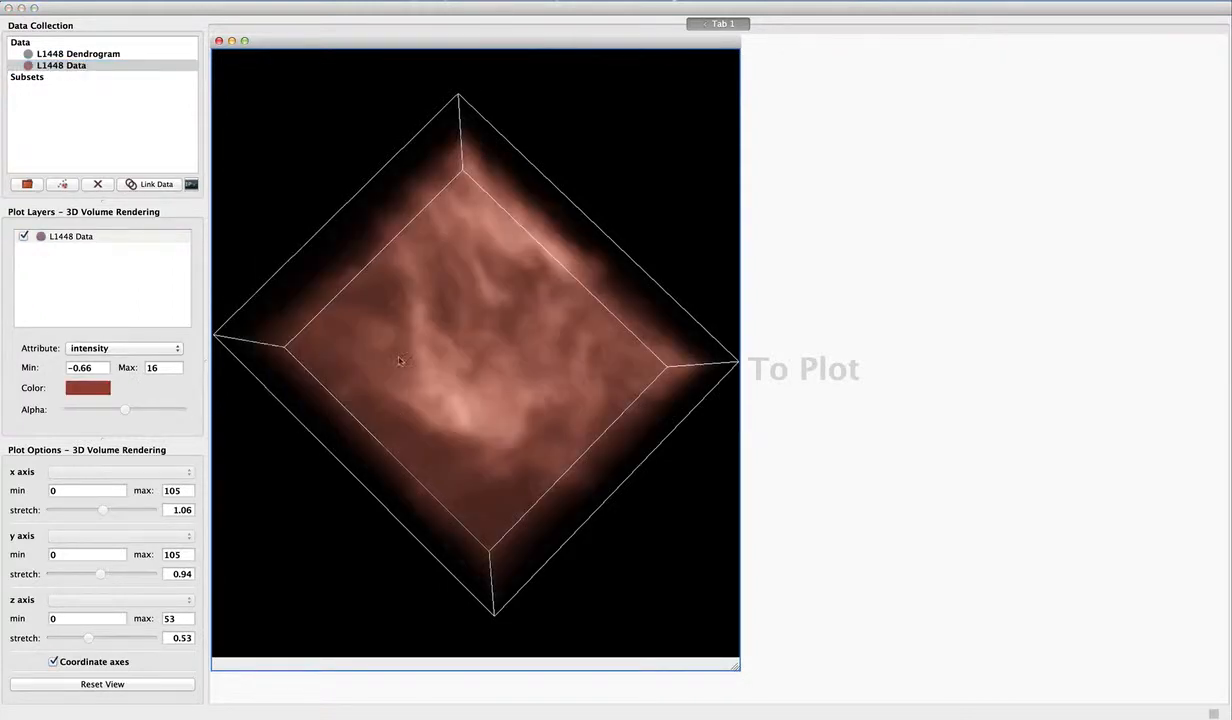
pyautogui.moveTo(345, 400); pyautogui.dragTo(373, 404)
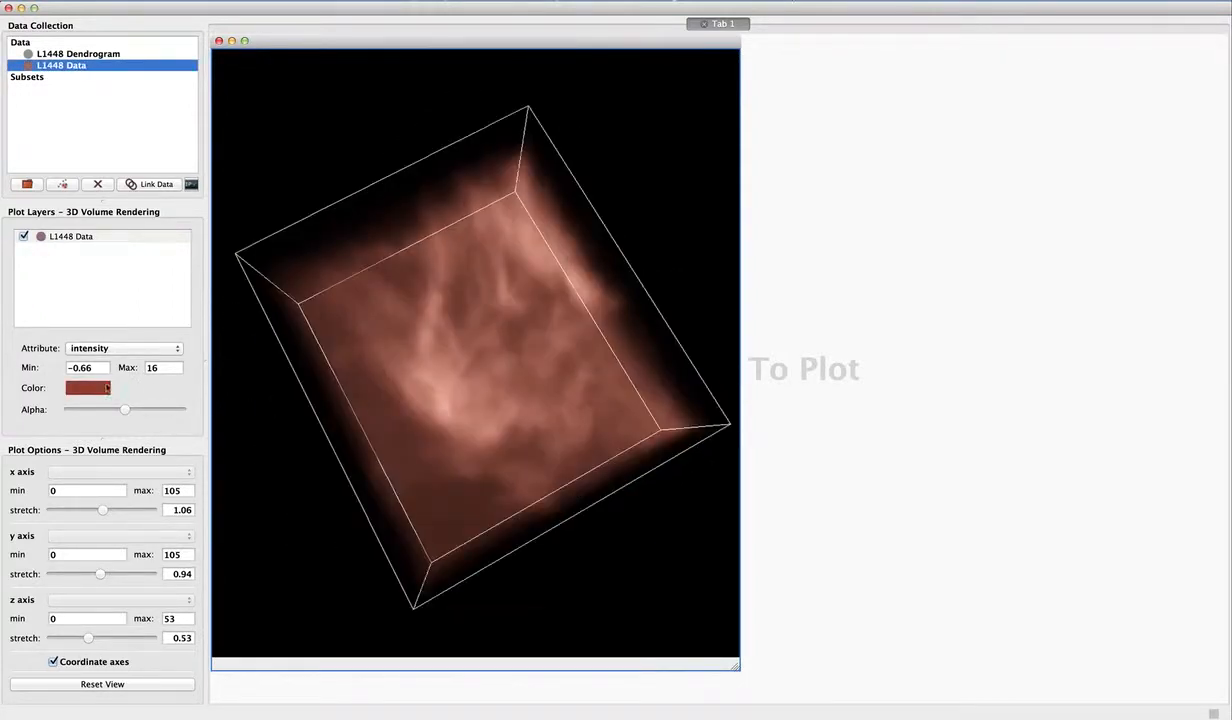
# - Return the L1448 Data volume layer to a neutral grey, keeping its alpha at the middle setting
pyautogui.click(107, 388)
pyautogui.click(317, 330)
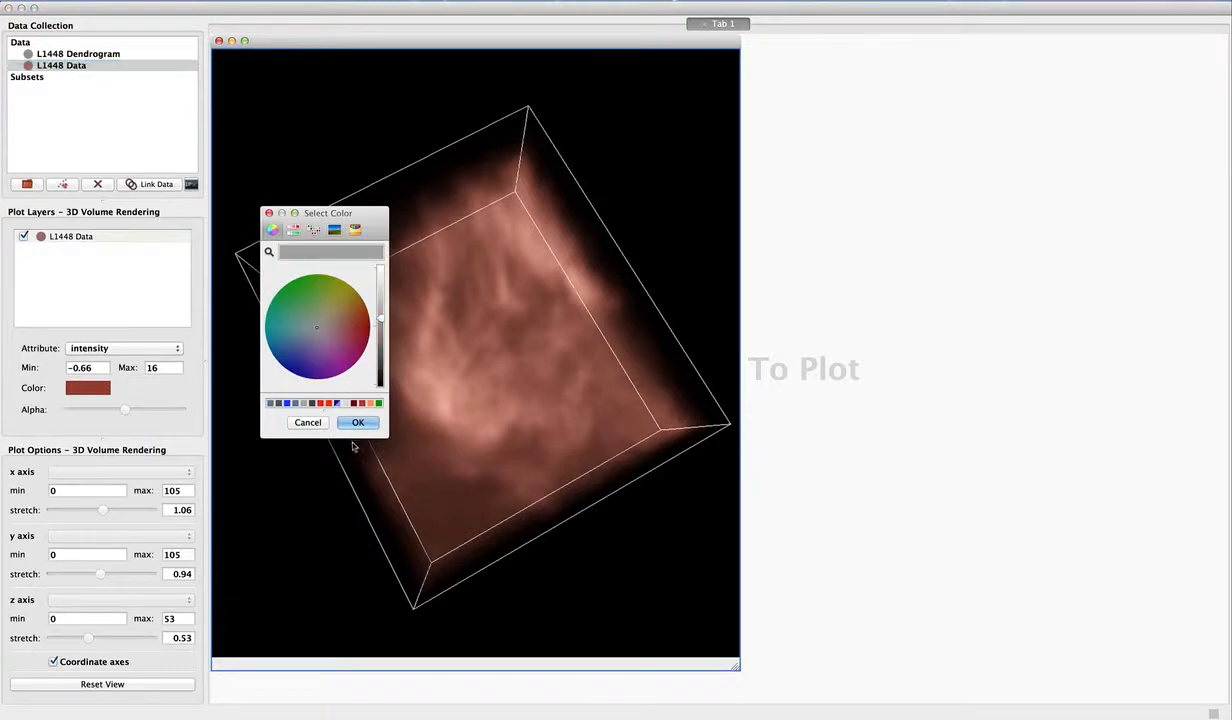
pyautogui.click(358, 422)
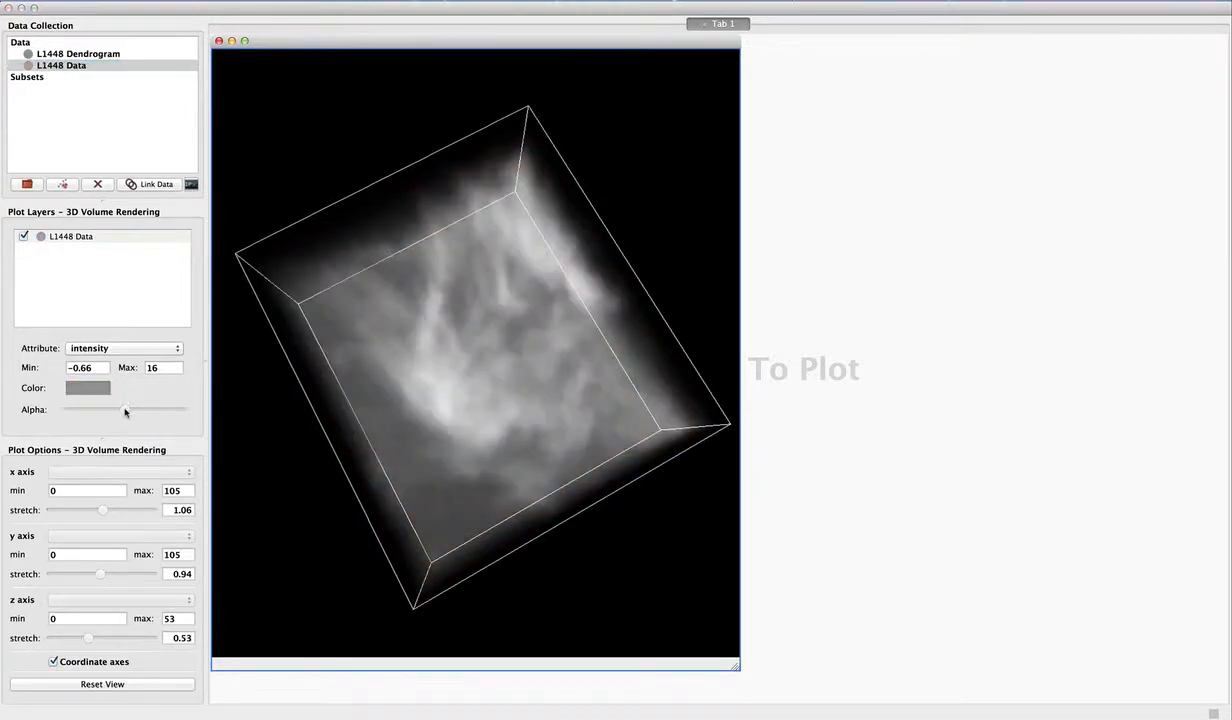
pyautogui.moveTo(125, 411)
pyautogui.mouseDown()
pyautogui.moveTo(150, 410)
pyautogui.moveTo(88, 414)
pyautogui.moveTo(125, 419)
pyautogui.mouseUp()
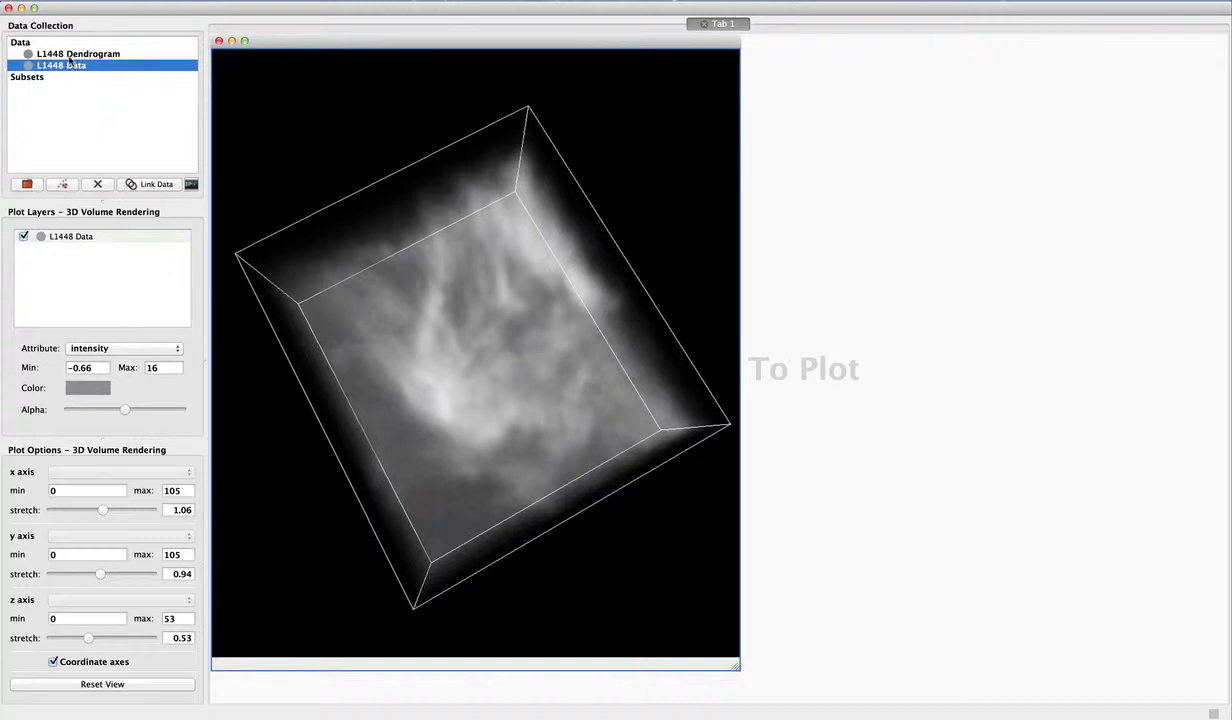
# - Open L1448 Dendrogram in a Dendrogram viewer, narrow it and place it beside the upper half of the volume rendering
pyautogui.moveTo(70, 54); pyautogui.dragTo(910, 160)
pyautogui.click(642, 345)
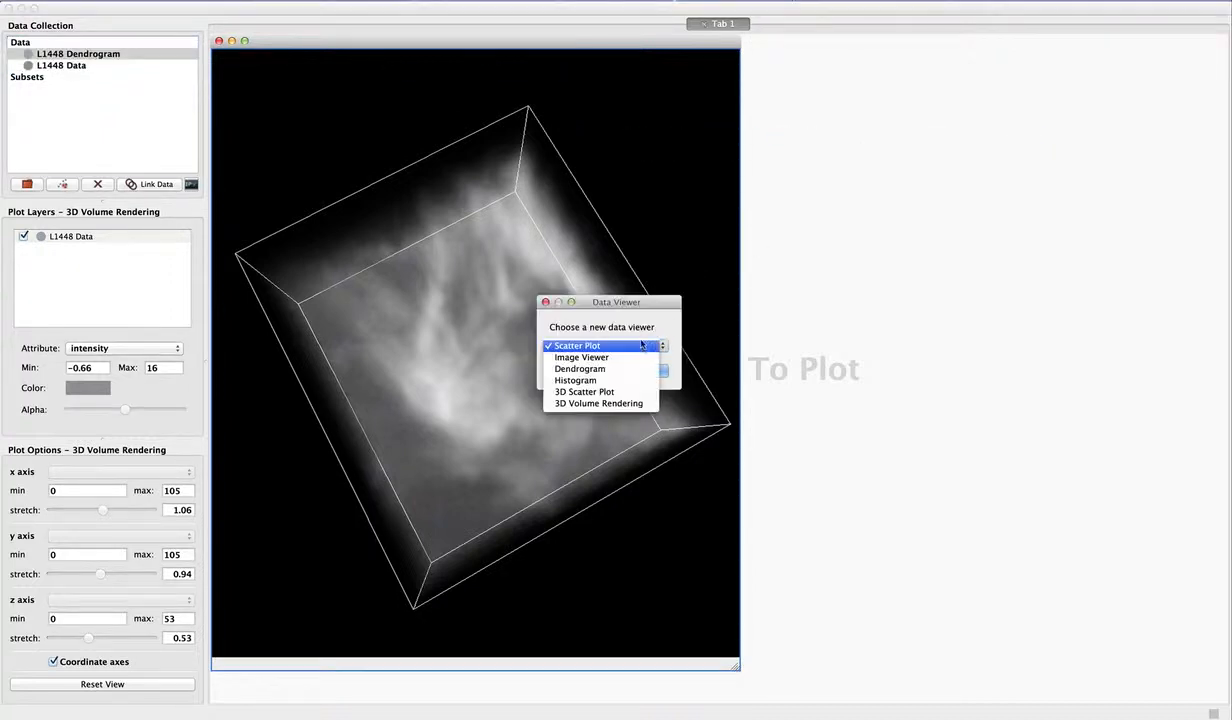
pyautogui.click(625, 368)
pyautogui.click(650, 370)
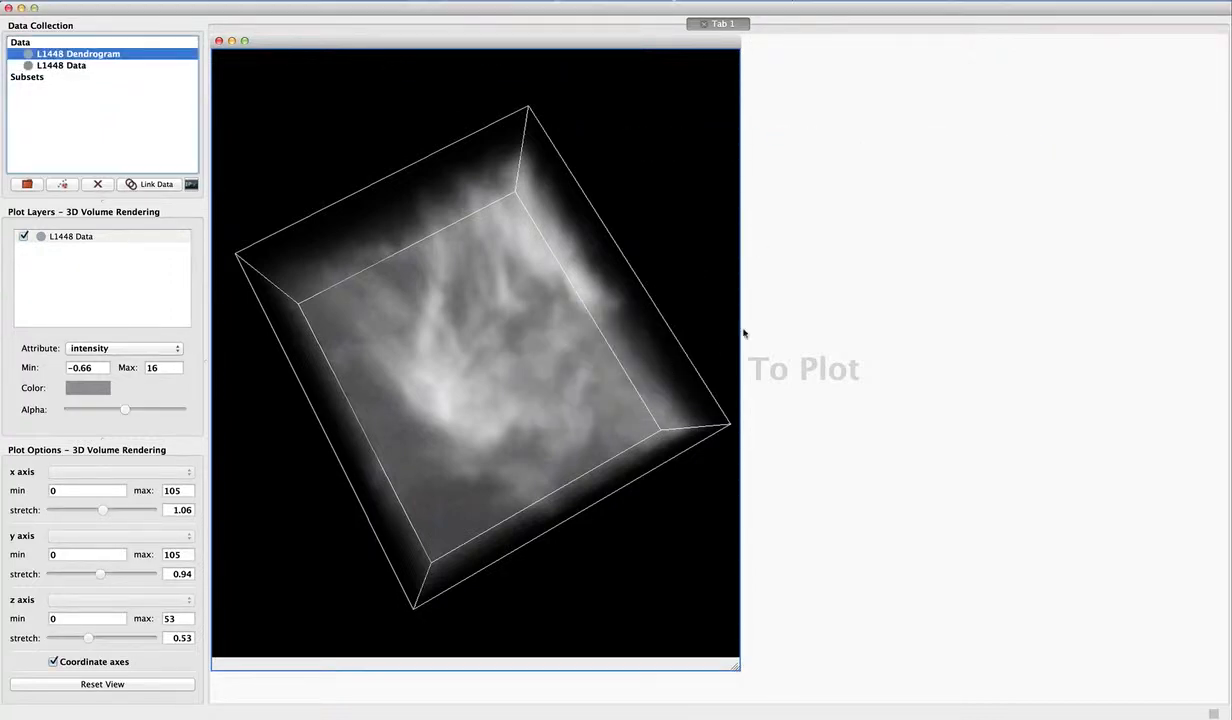
pyautogui.moveTo(869, 386); pyautogui.dragTo(844, 293)
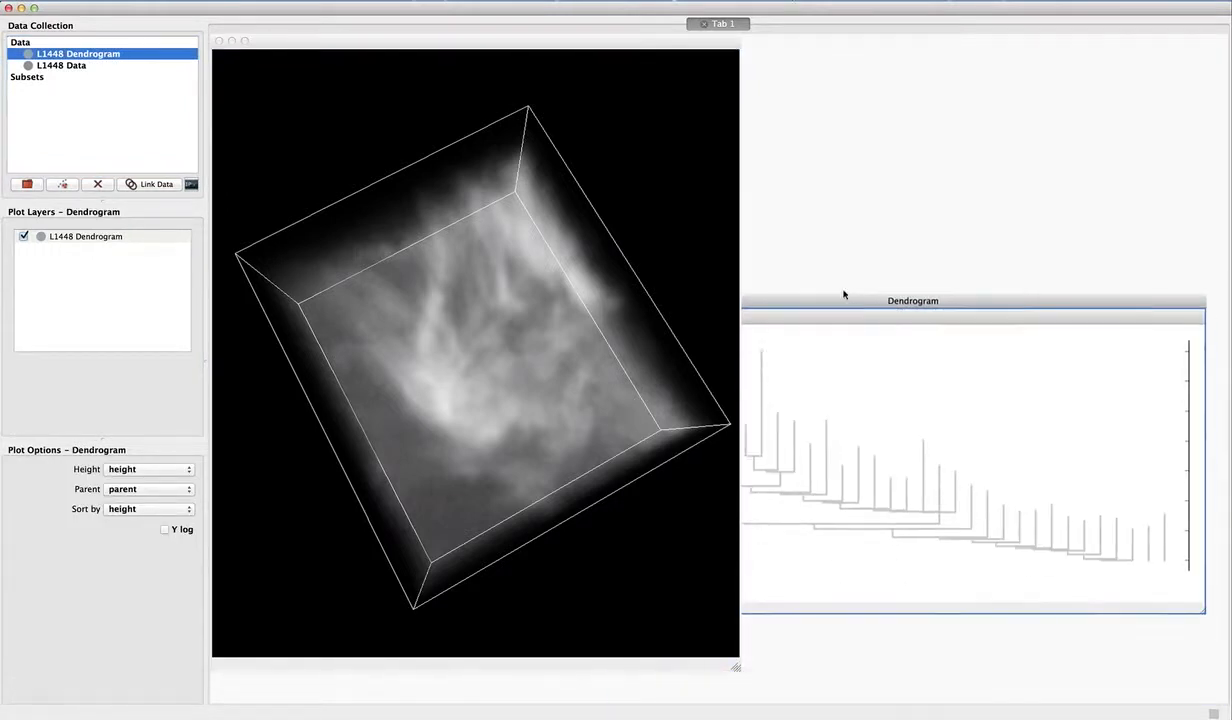
pyautogui.moveTo(1198, 609); pyautogui.dragTo(1006, 618)
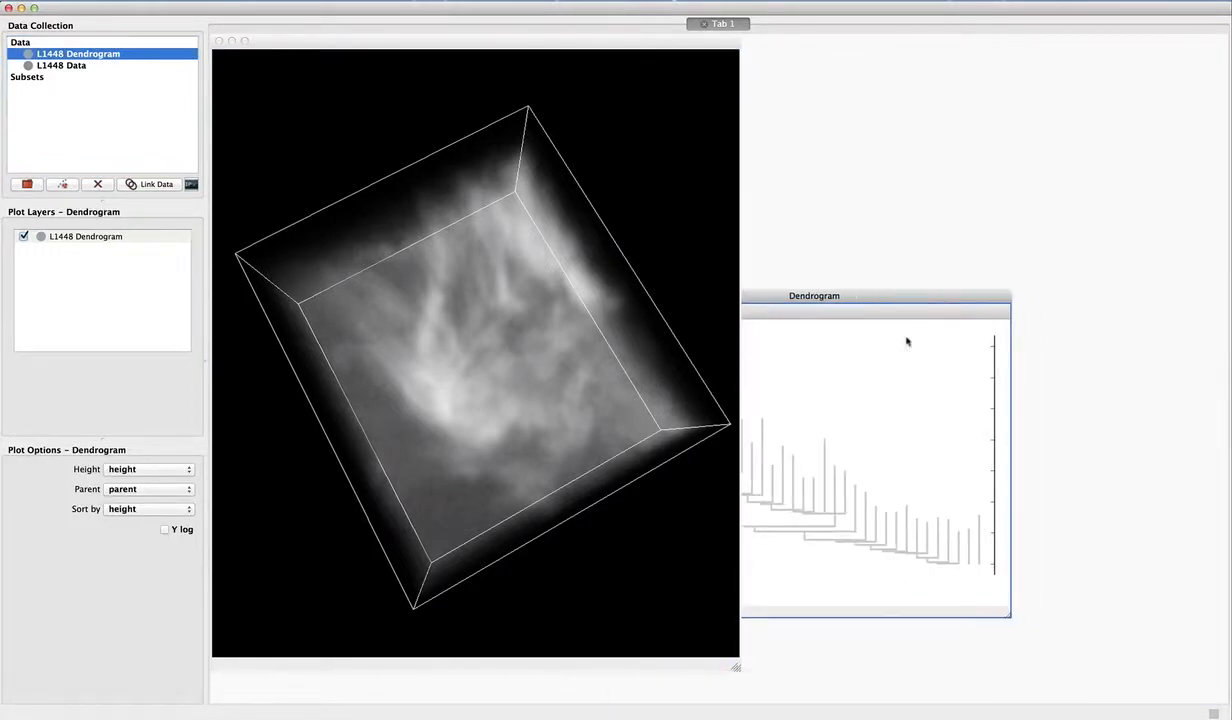
pyautogui.moveTo(883, 298); pyautogui.dragTo(1059, 45)
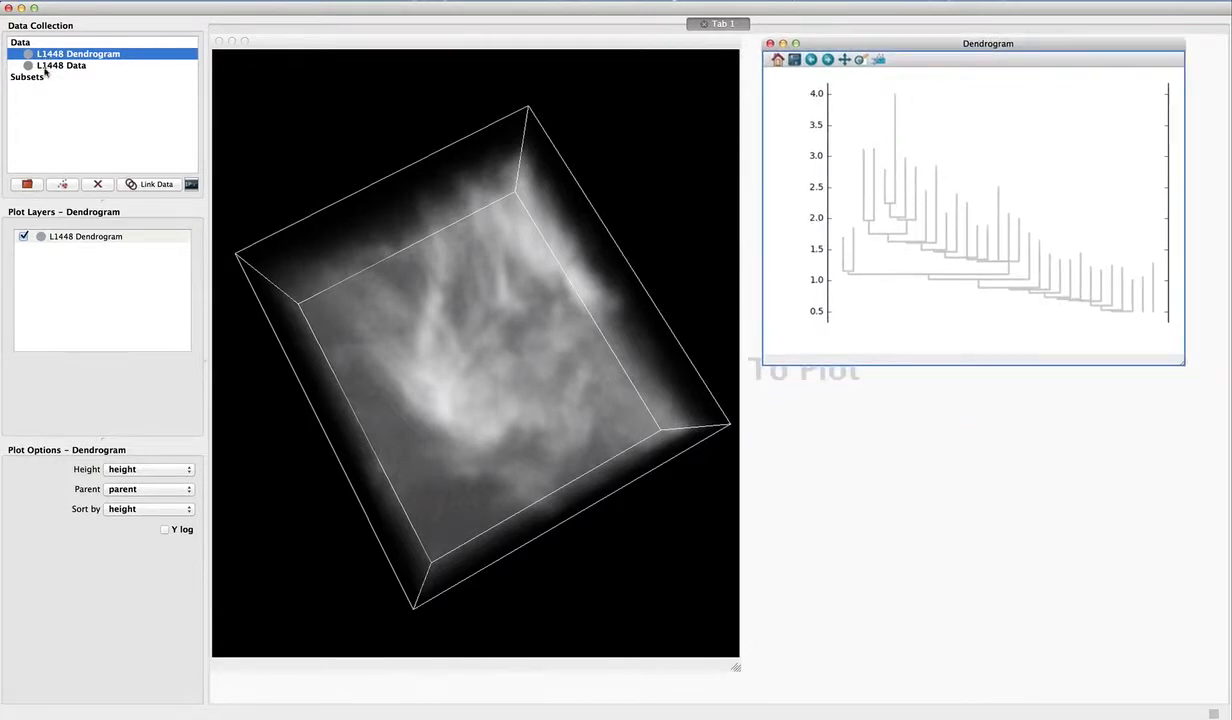
# - Open L1448 Data in an Image Viewer below the dendrogram and enlarge it to match the dendrogram's edge
pyautogui.moveTo(45, 68); pyautogui.dragTo(935, 542)
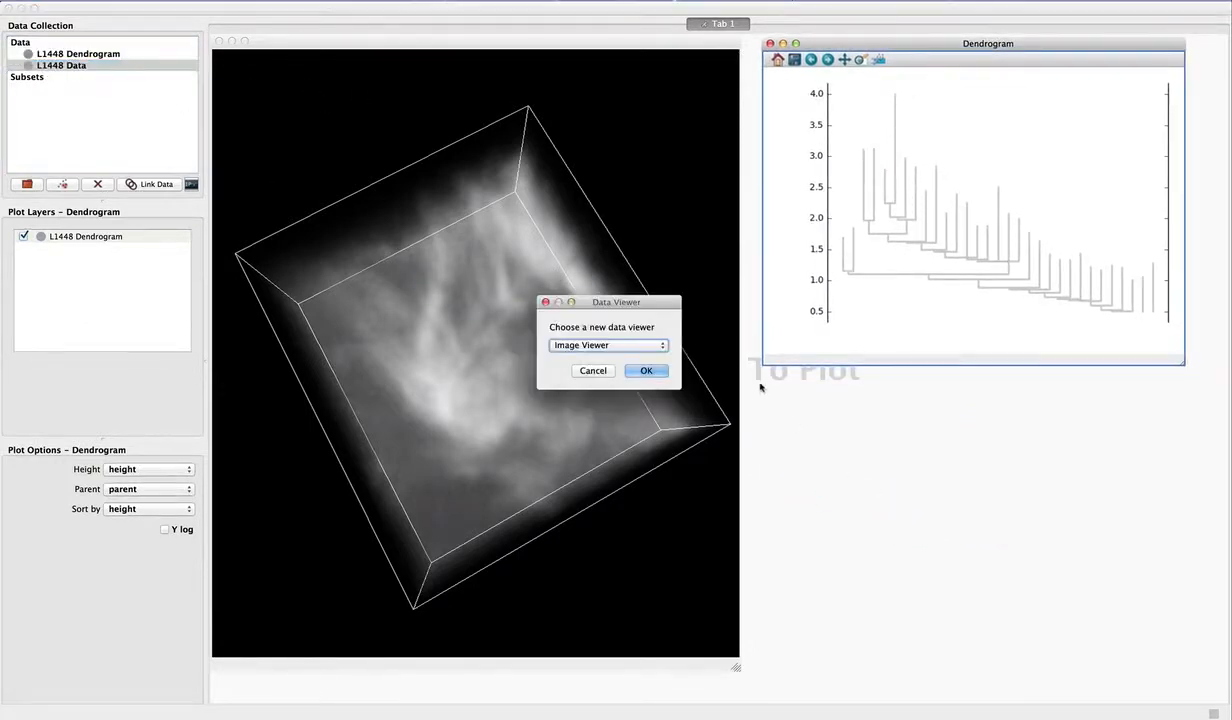
pyautogui.click(646, 371)
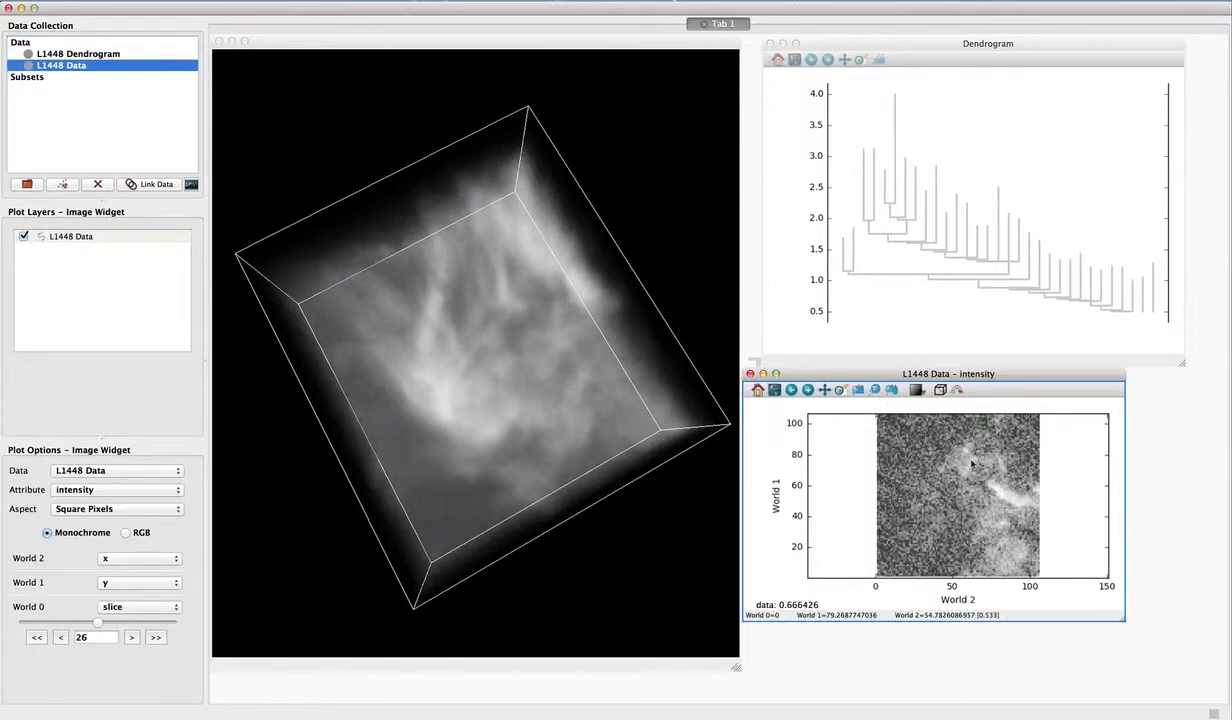
pyautogui.moveTo(1121, 620); pyautogui.dragTo(1183, 678)
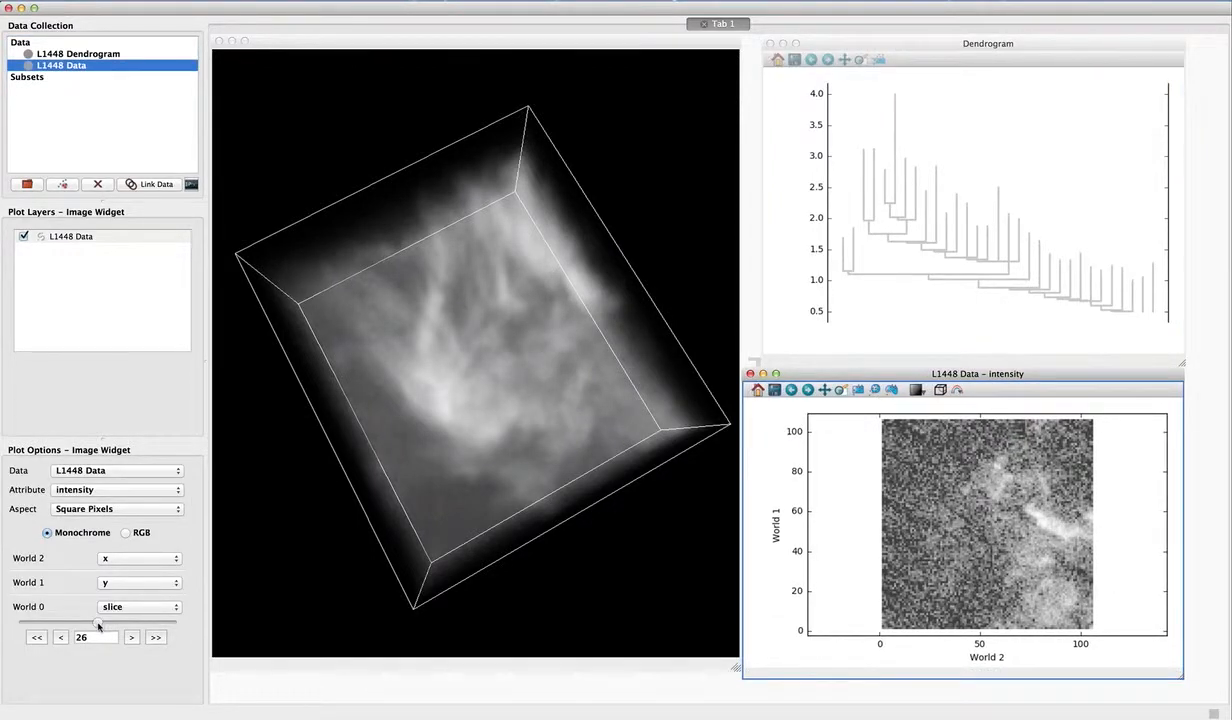
# - Show slice 31 of the intensity image and adjust its contrast so the bright structure is no longer saturated
pyautogui.moveTo(98, 623); pyautogui.dragTo(111, 623)
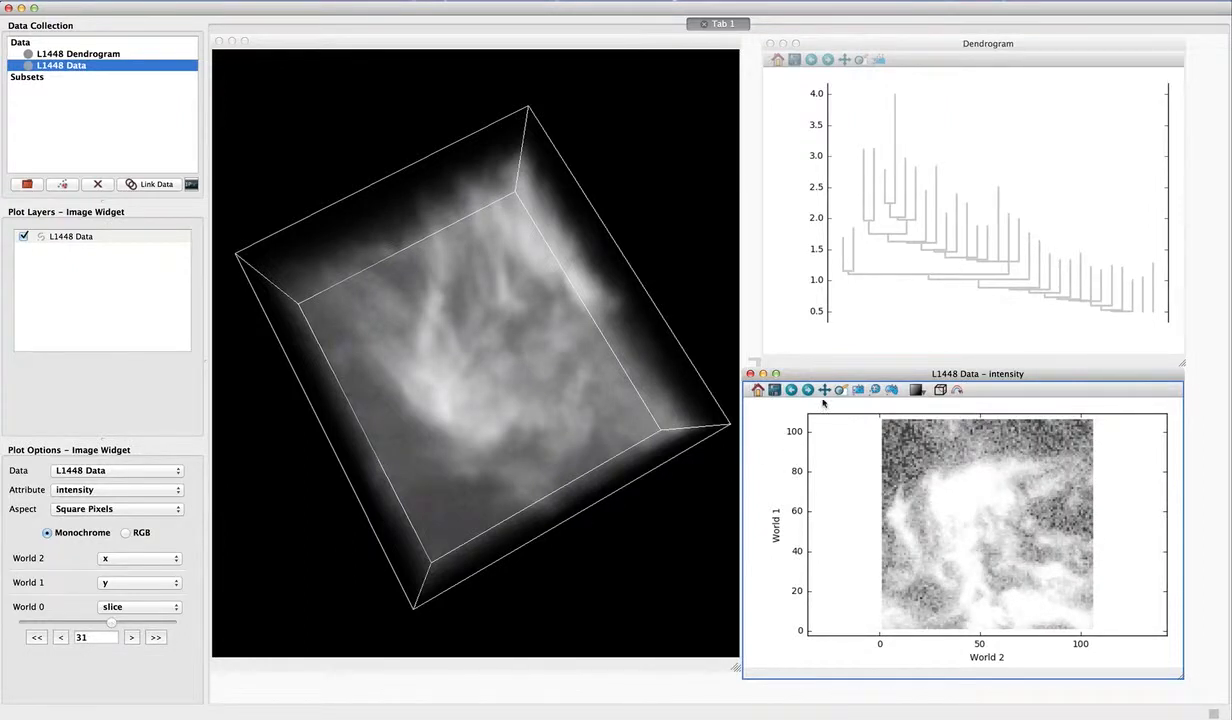
pyautogui.click(921, 393)
pyautogui.click(925, 407)
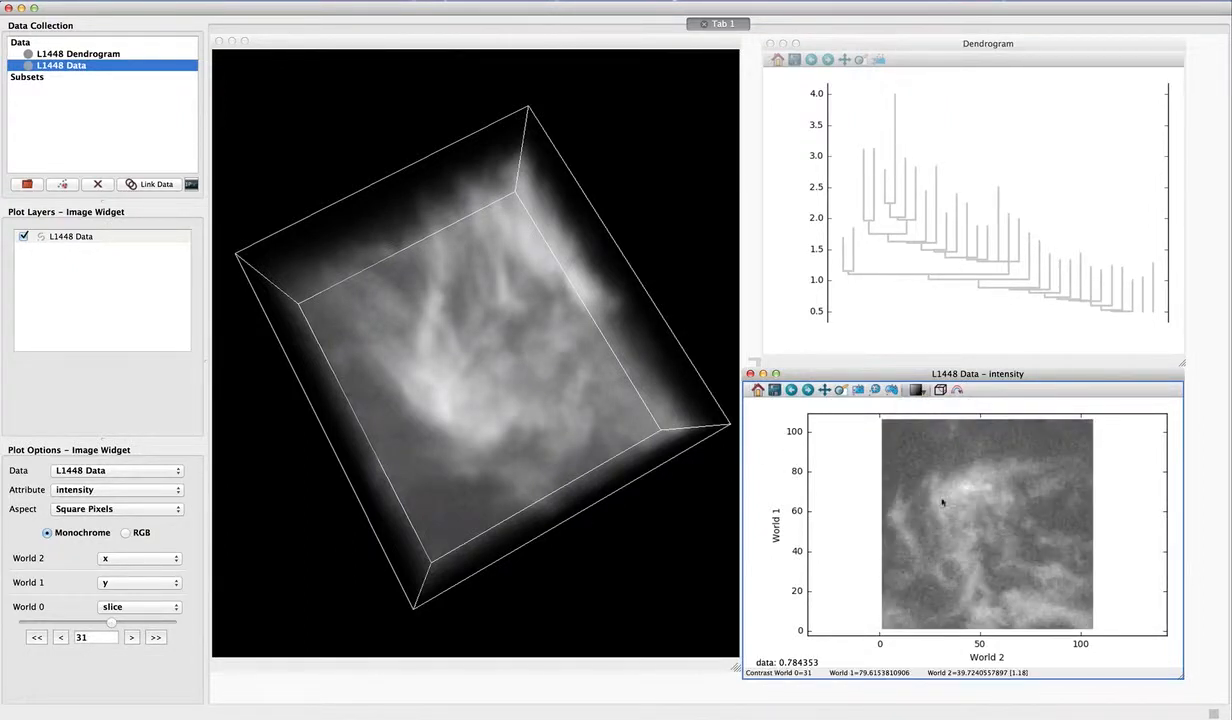
# - Align the dendrogram viewer over the image viewer and pick the branch holding the tallest peak, starting near 1.75, as a subset
pyautogui.click(892, 44)
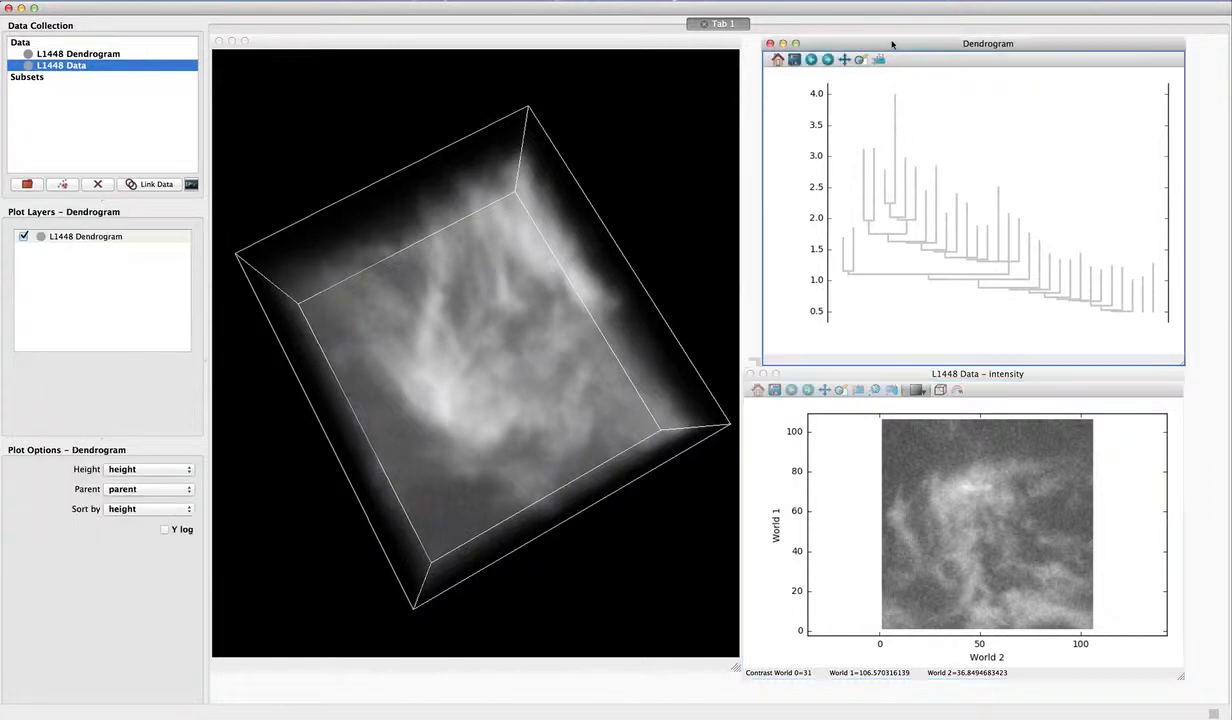
pyautogui.moveTo(892, 44); pyautogui.dragTo(885, 43)
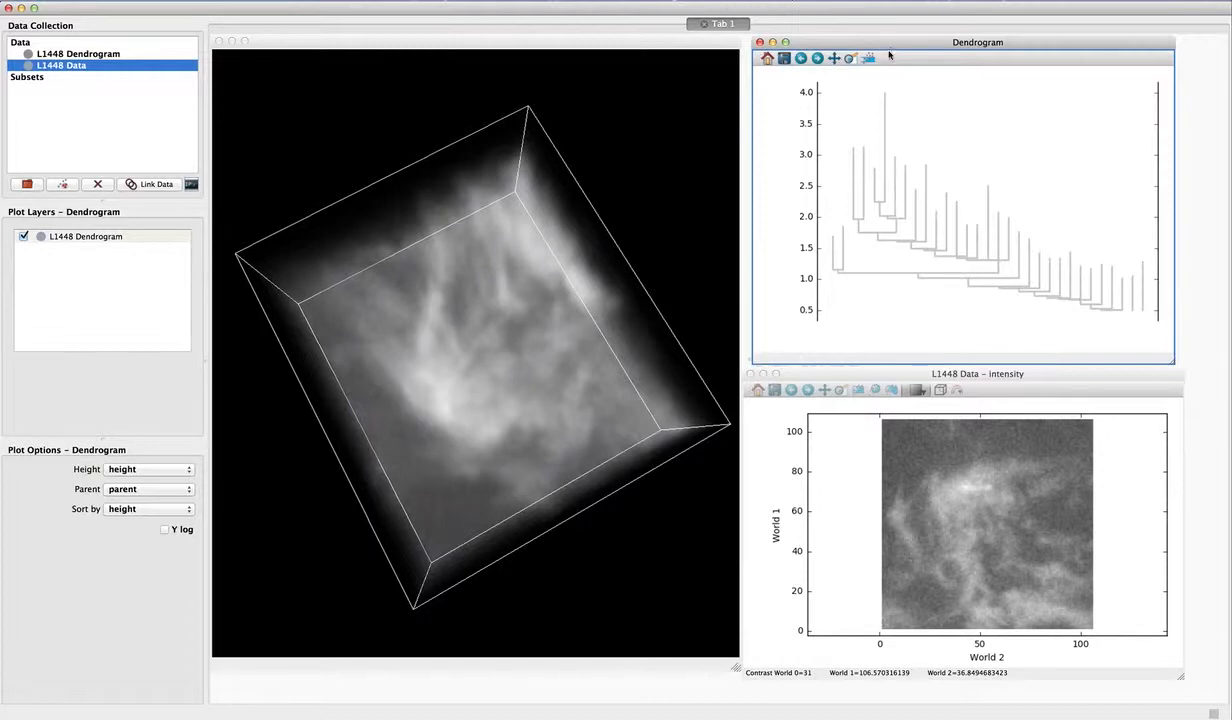
pyautogui.click(868, 58)
pyautogui.click(897, 230)
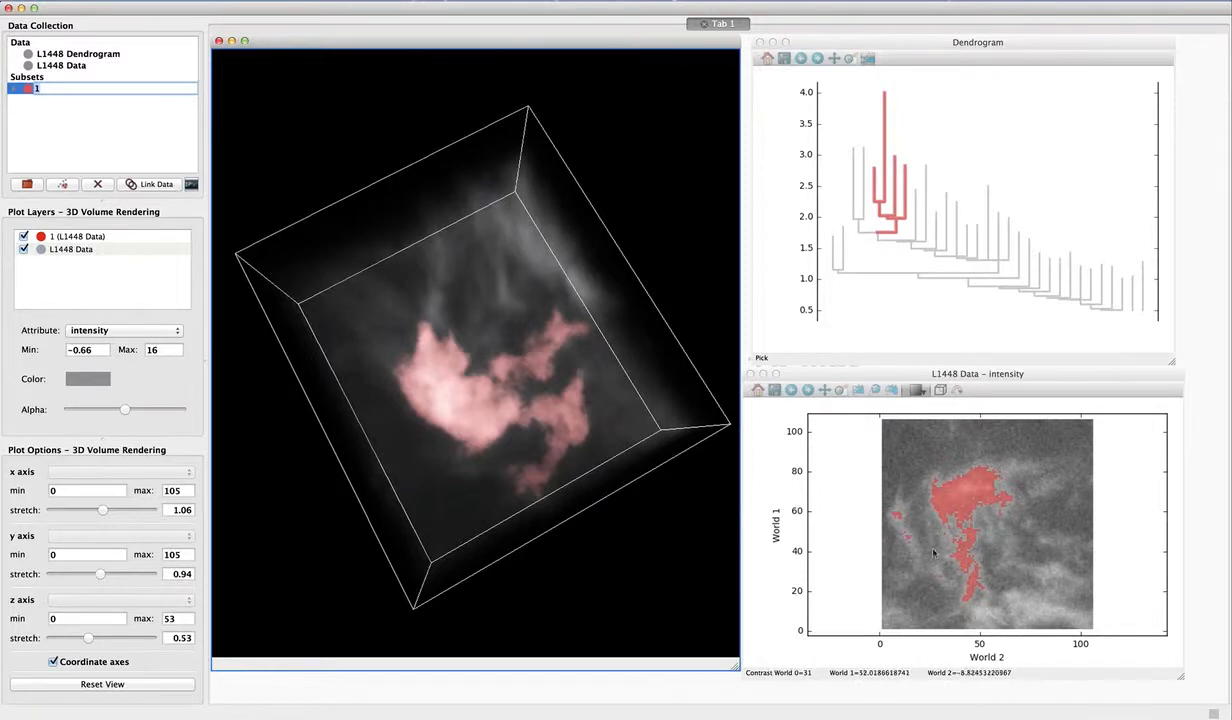
pyautogui.moveTo(553, 492); pyautogui.dragTo(620, 380)
# - With no subset selected, pick the single dendrogram leaf peaking near 2.5 as a second subset and inspect it in the volume
pyautogui.click(889, 60)
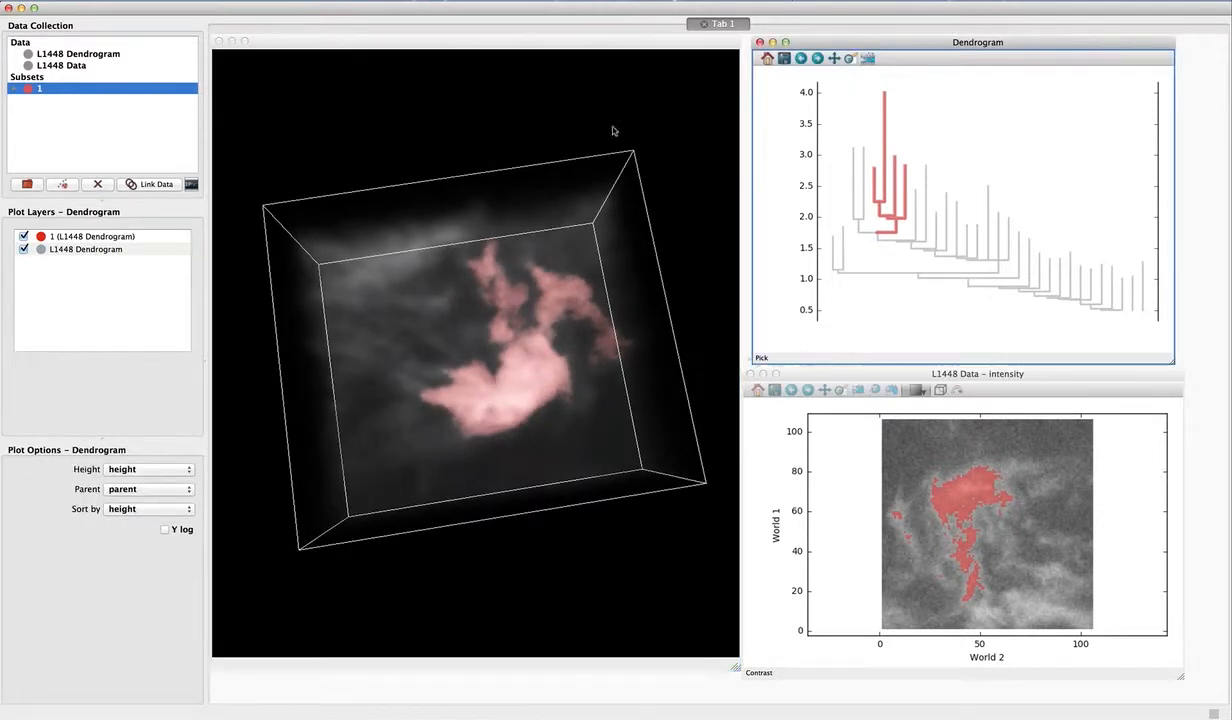
pyautogui.click(124, 151)
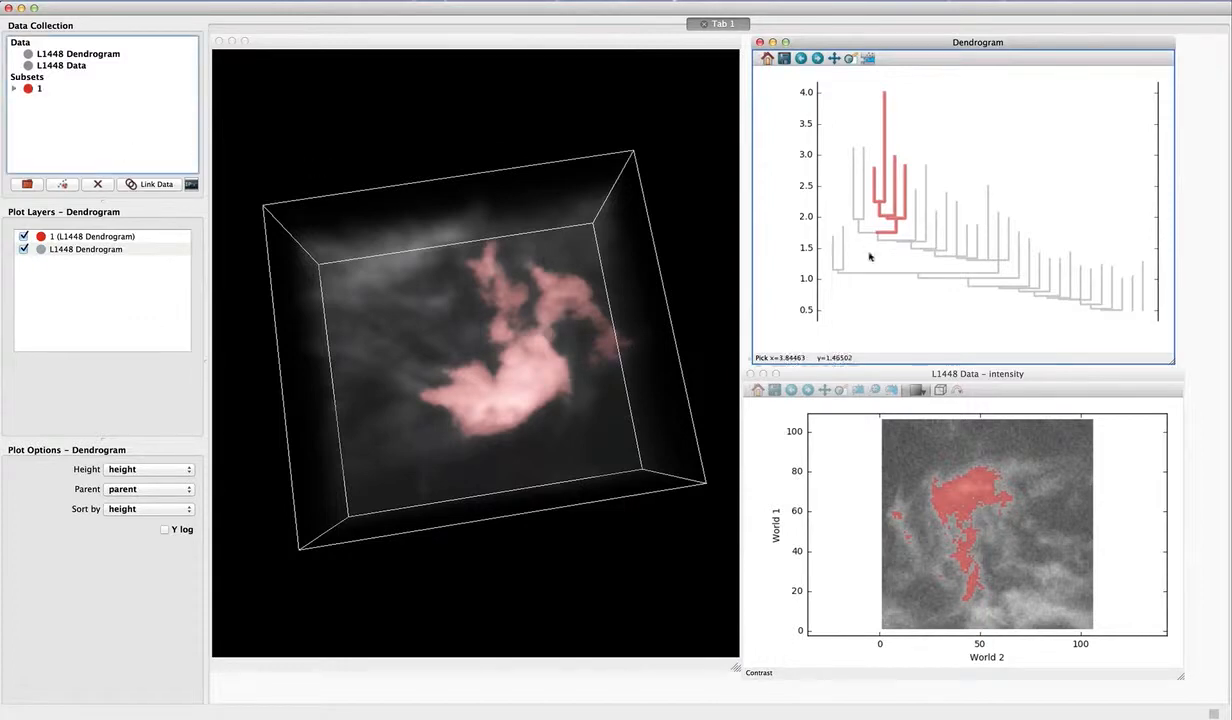
pyautogui.click(987, 253)
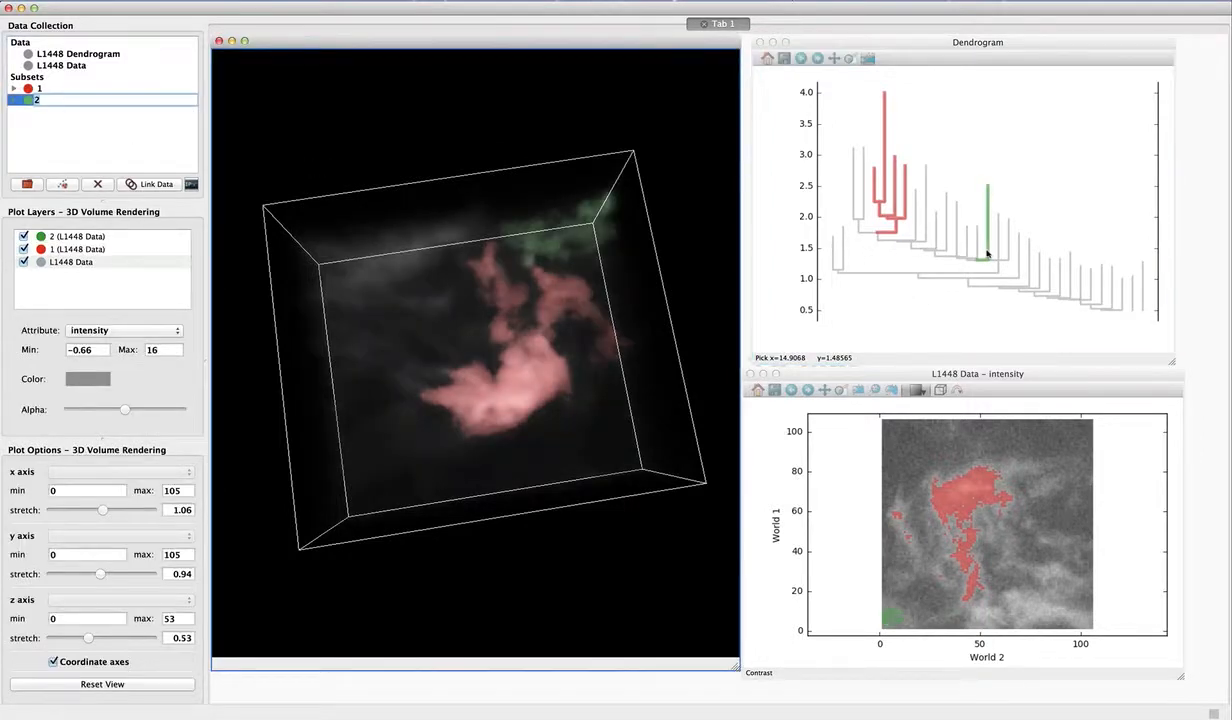
pyautogui.moveTo(493, 358); pyautogui.dragTo(468, 412)
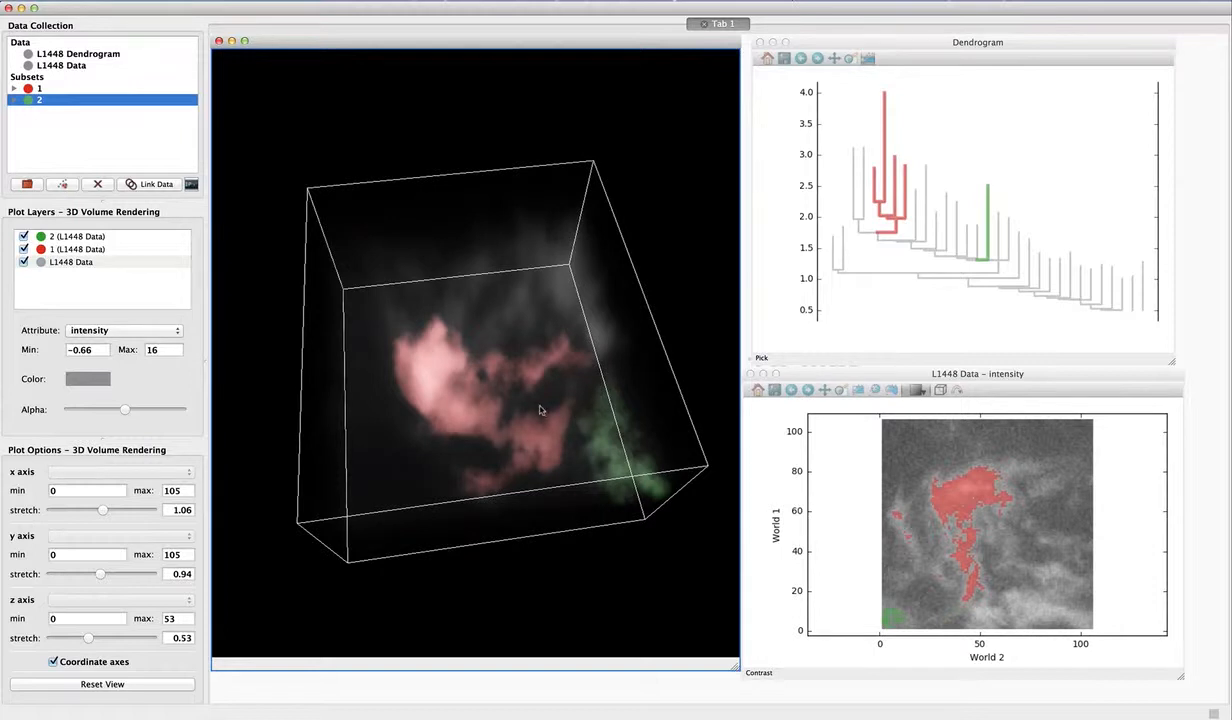
# - Raise the opacity of the L1448 Data volume layer slightly, reduce subset 1's opacity a little, and inspect the rendering
pyautogui.click(64, 270)
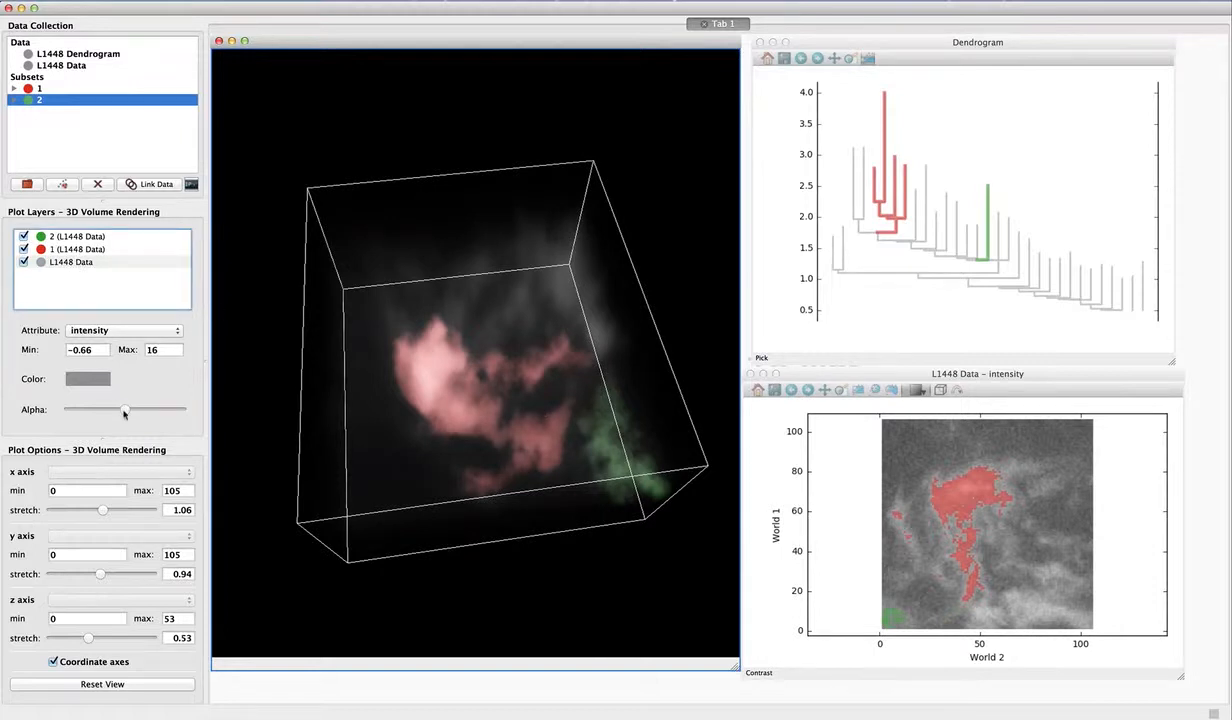
pyautogui.moveTo(125, 412); pyautogui.dragTo(140, 413)
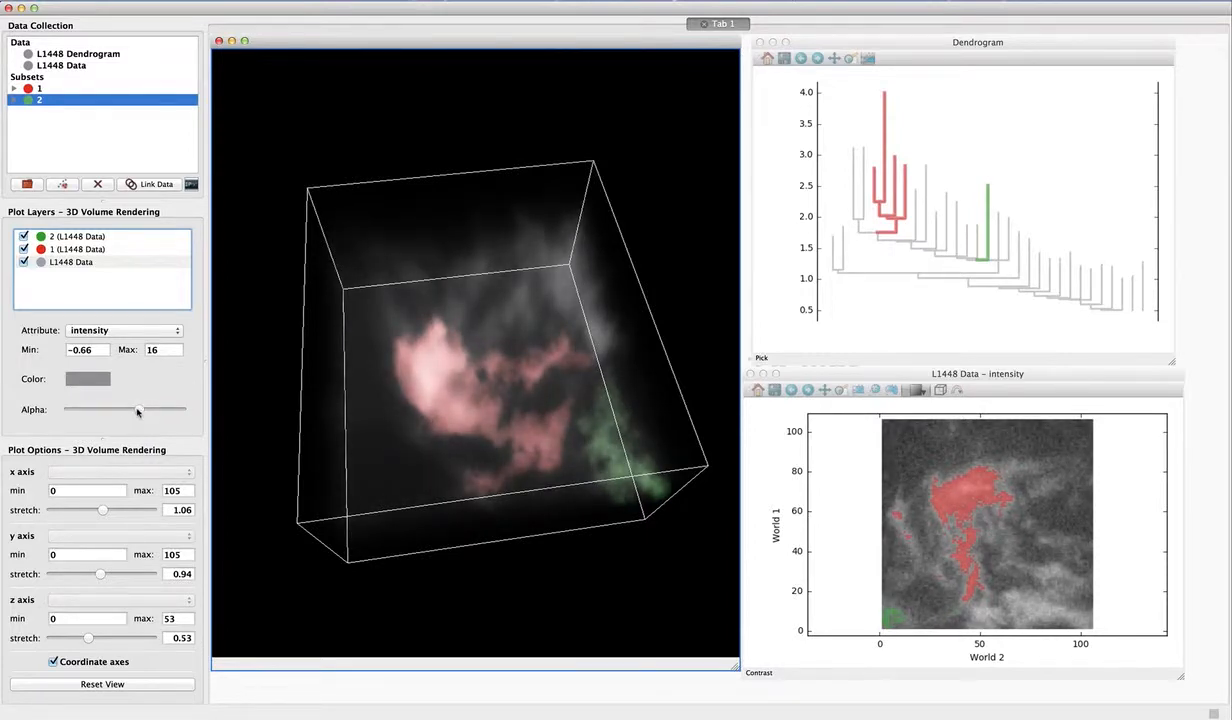
pyautogui.click(94, 250)
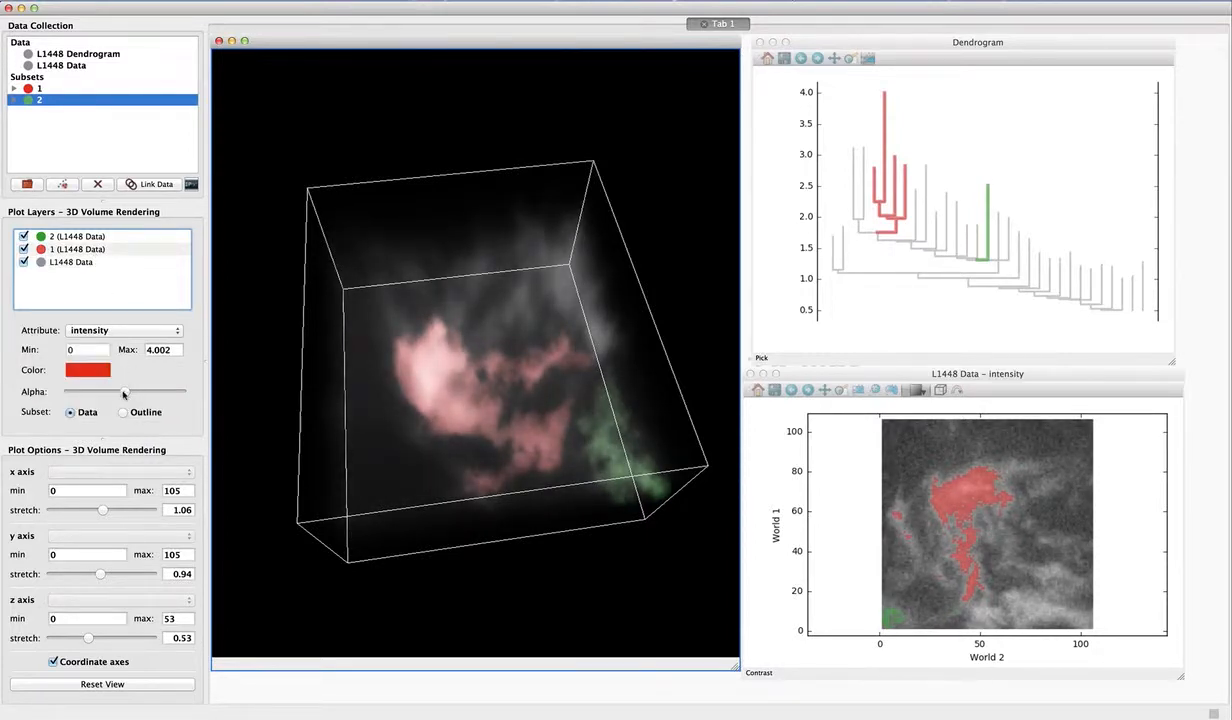
pyautogui.moveTo(123, 395)
pyautogui.mouseDown()
pyautogui.moveTo(86, 396)
pyautogui.moveTo(117, 397)
pyautogui.mouseUp()
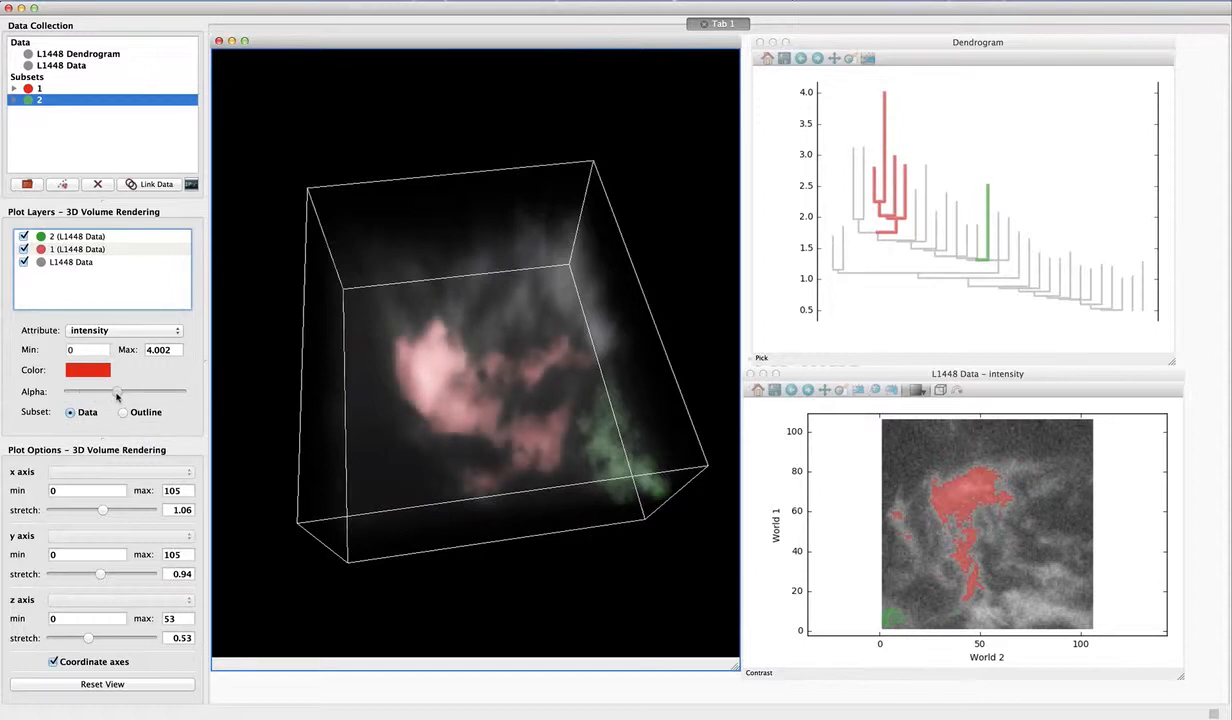
pyautogui.moveTo(413, 381); pyautogui.dragTo(572, 404)
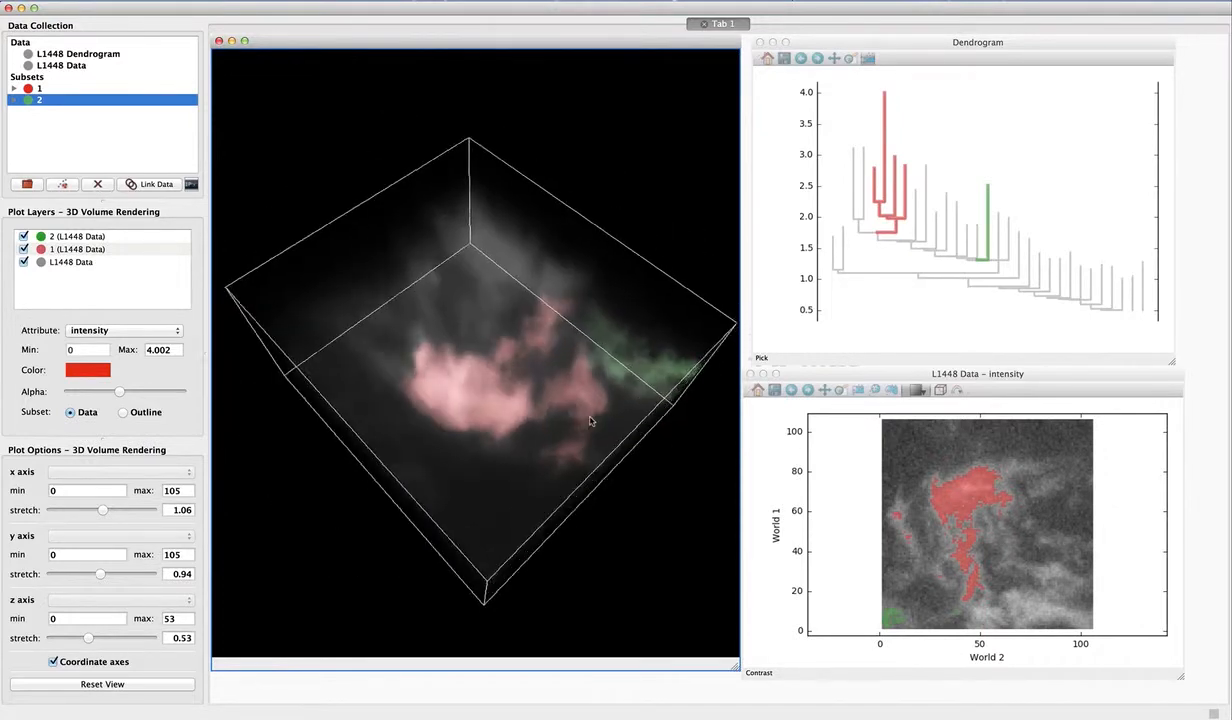
# - With no subset selected, outline a rounded polygonal region around World 2 = 77, World 1 = 39 in the image as a third subset
pyautogui.click(1046, 380)
pyautogui.click(893, 391)
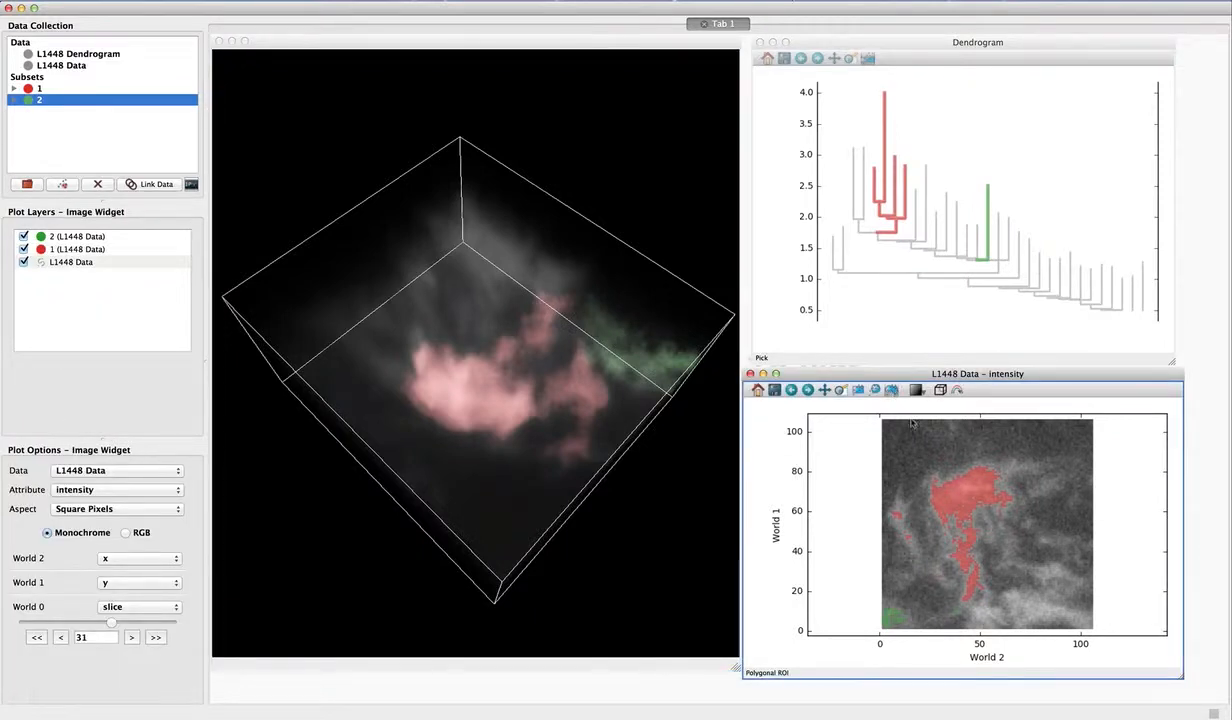
pyautogui.click(110, 146)
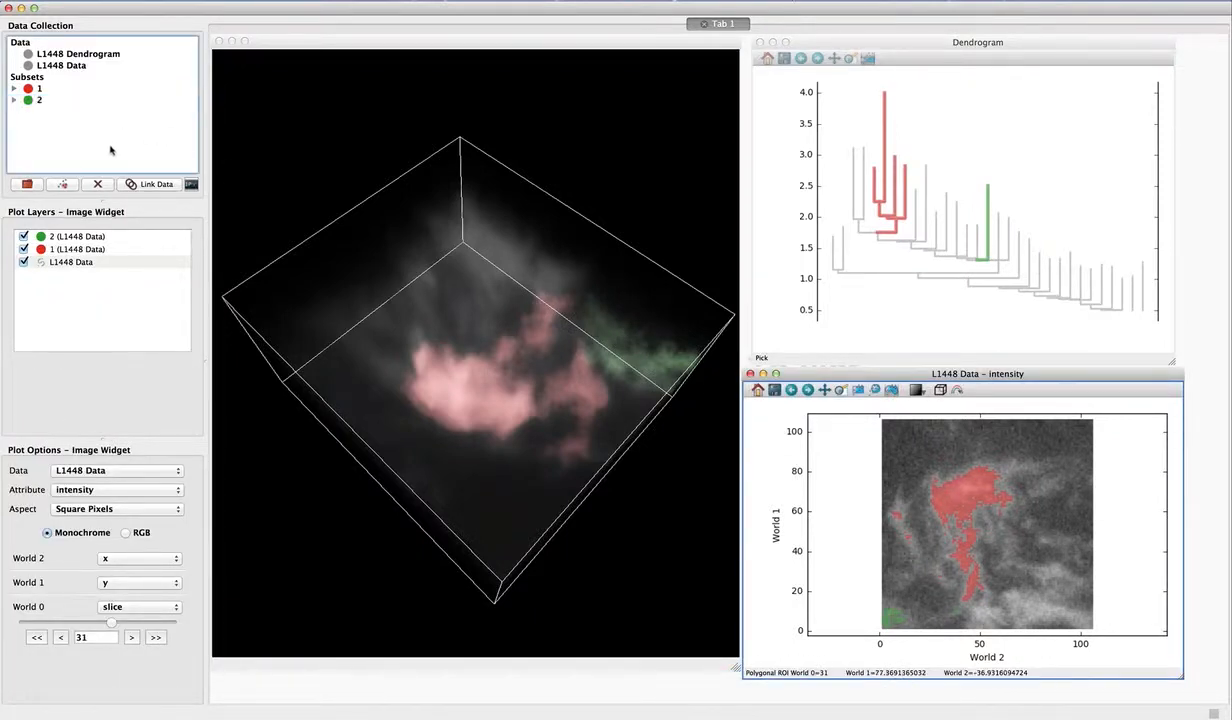
pyautogui.moveTo(1007, 544)
pyautogui.mouseDown()
pyautogui.moveTo(1042, 575)
pyautogui.moveTo(1024, 541)
pyautogui.mouseUp()
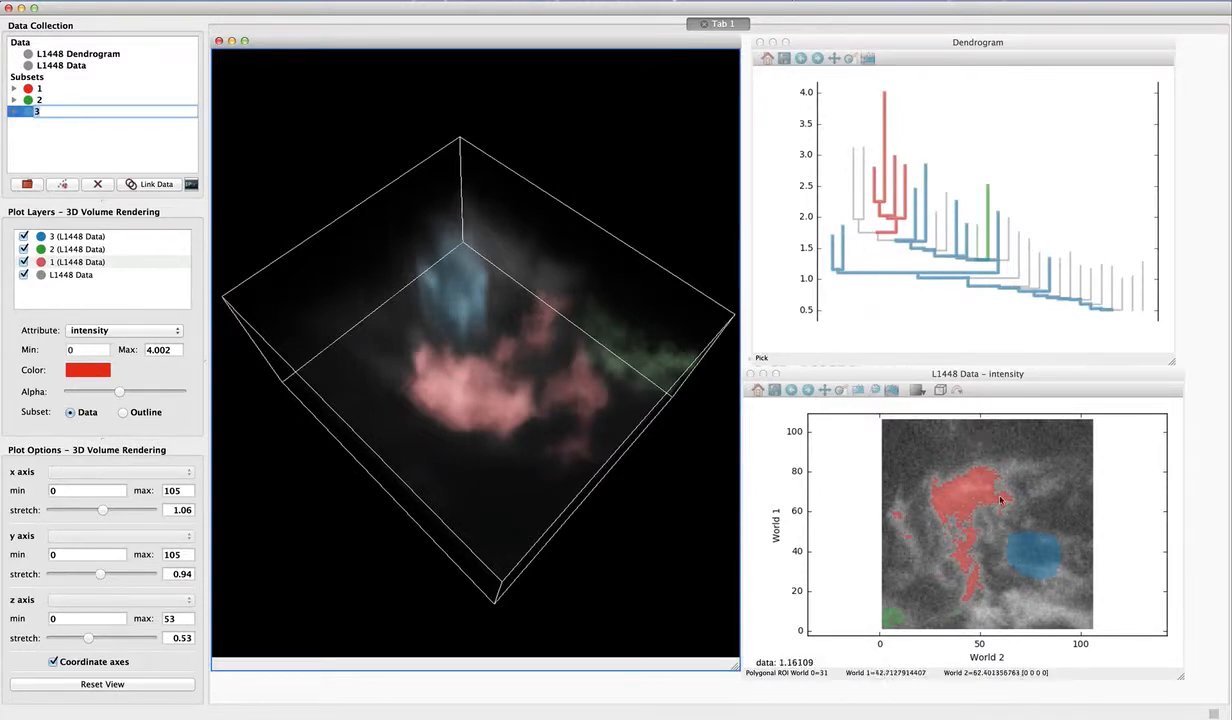
pyautogui.moveTo(558, 378); pyautogui.dragTo(440, 402)
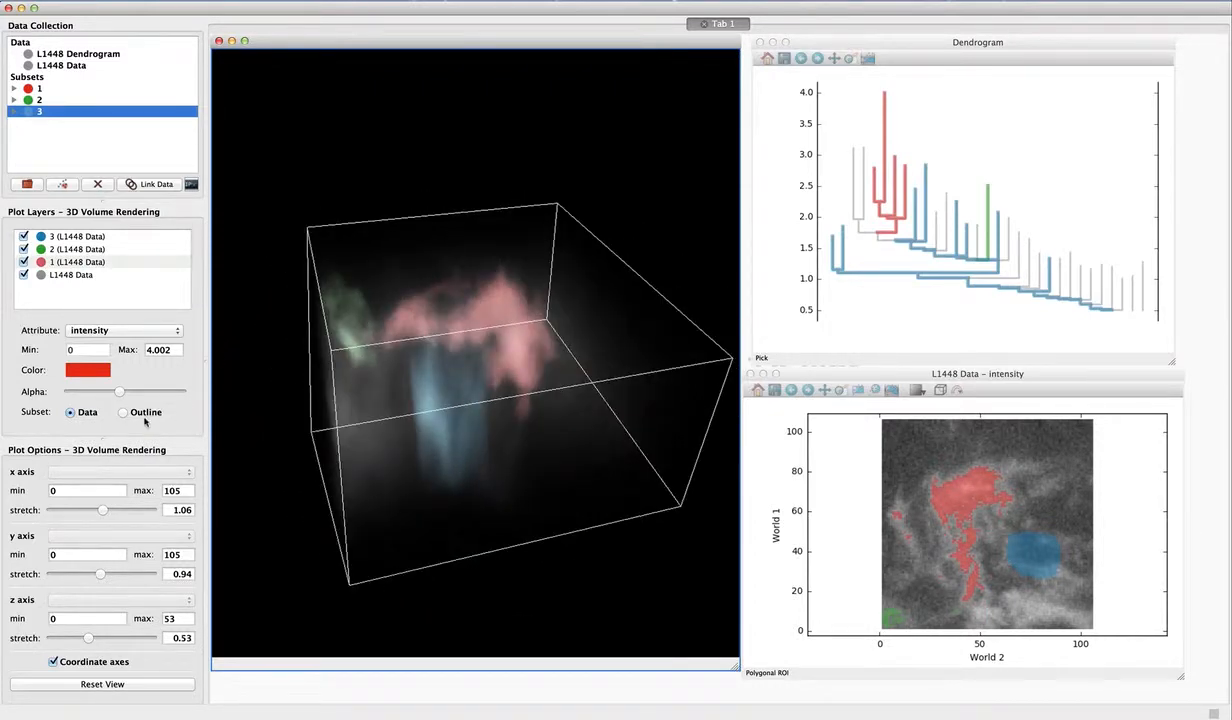
pyautogui.moveTo(267, 422); pyautogui.dragTo(300, 424)
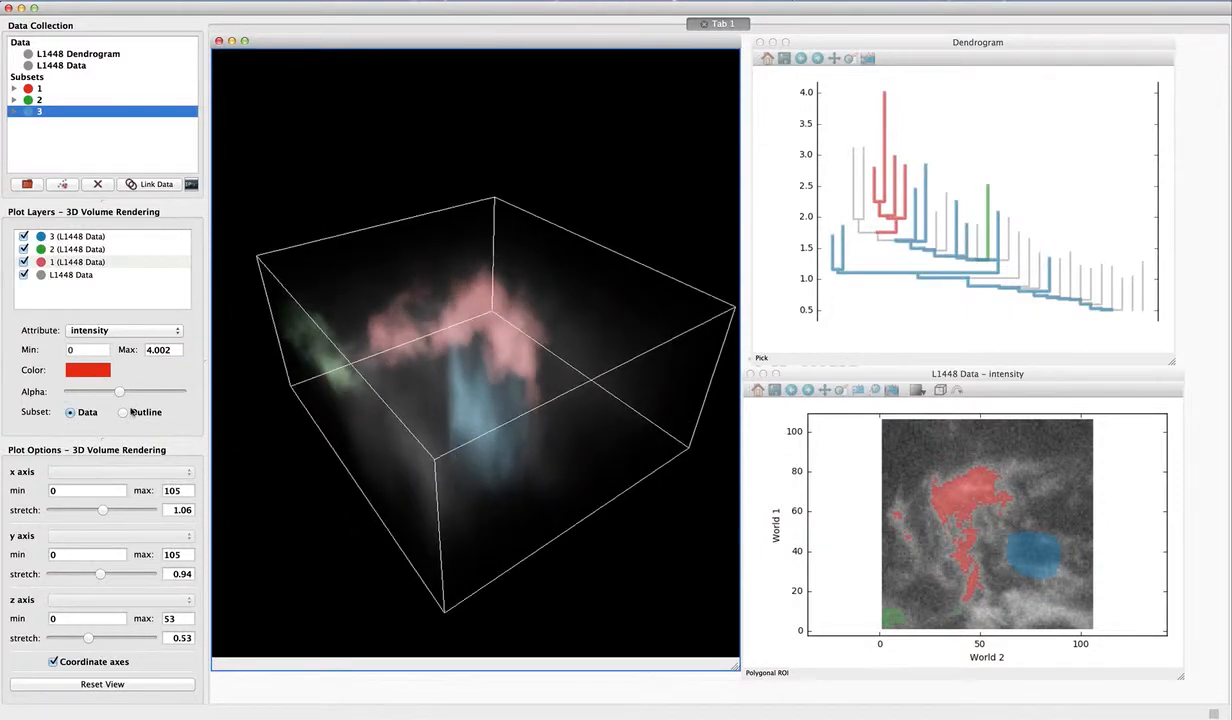
# - Preview subset 3 as an outline in the volume, inspect its shape, and restore its data display
pyautogui.click(123, 412)
pyautogui.click(86, 412)
pyautogui.click(76, 237)
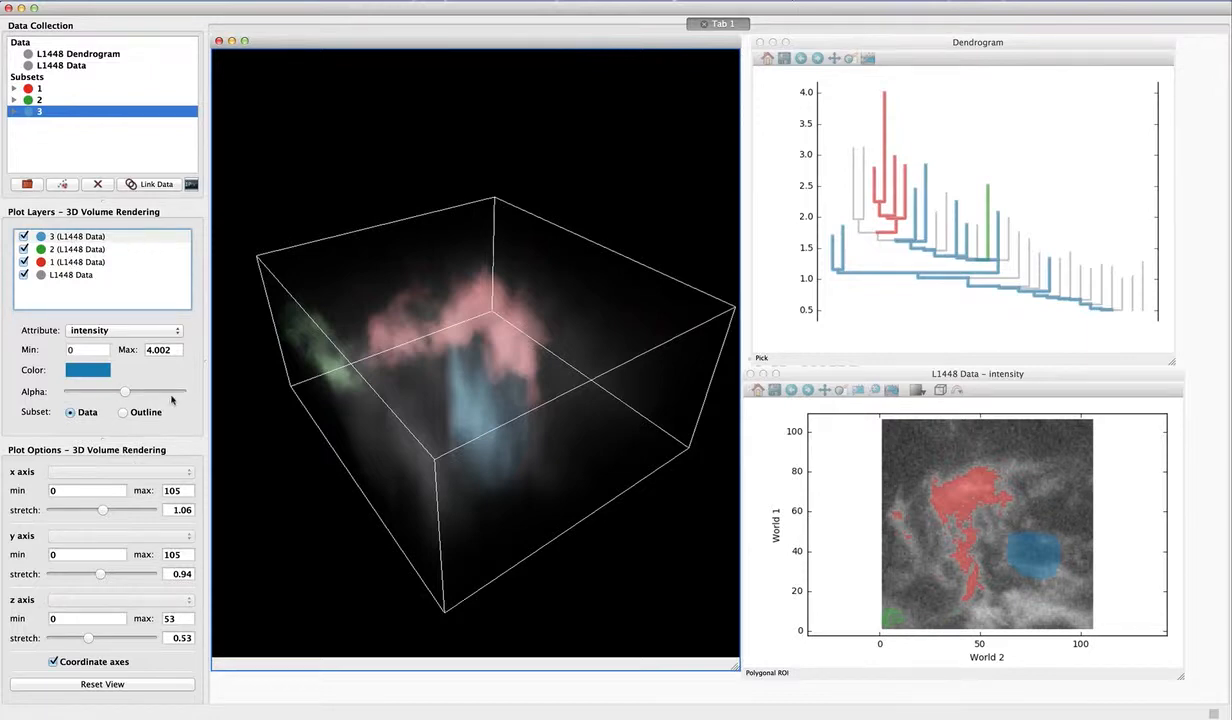
pyautogui.click(123, 412)
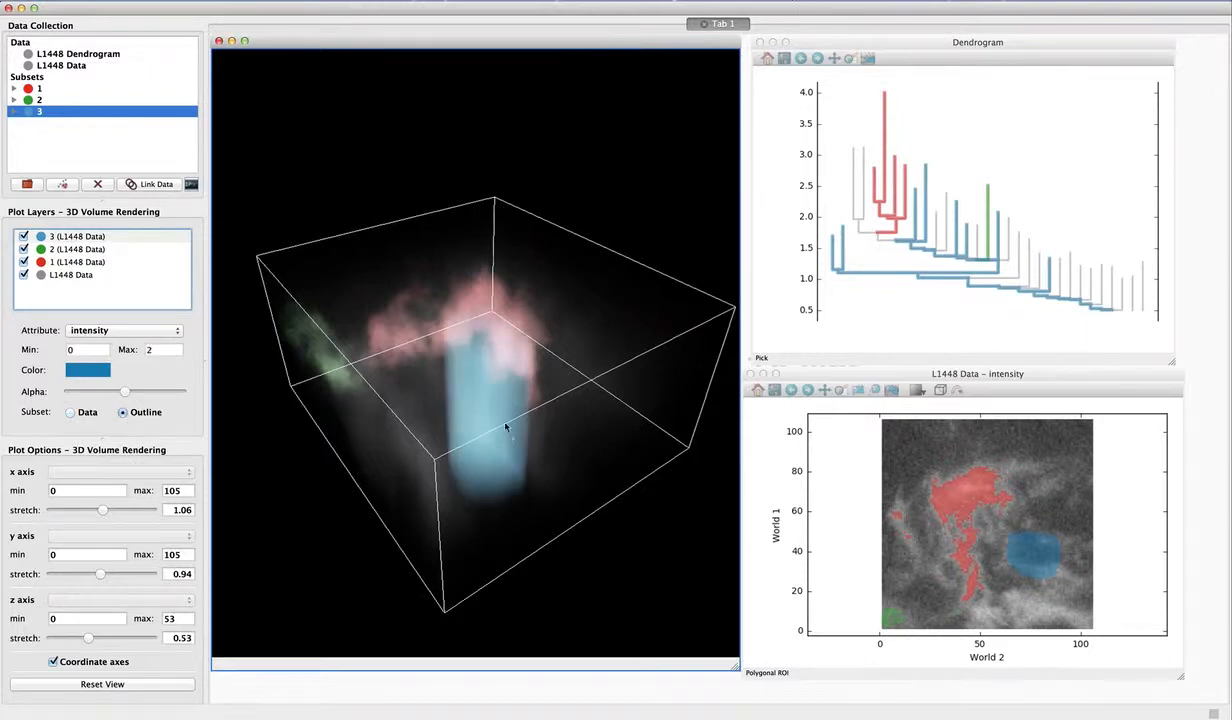
pyautogui.moveTo(505, 428); pyautogui.dragTo(562, 453)
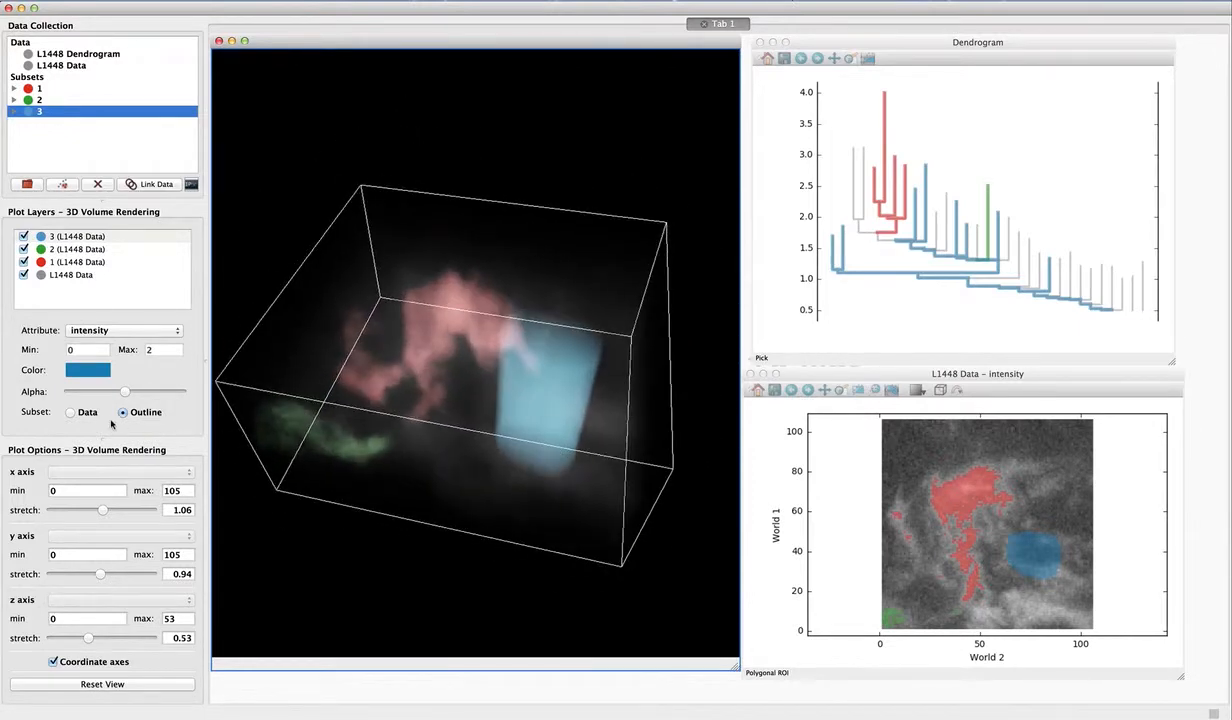
pyautogui.click(82, 413)
pyautogui.moveTo(588, 404); pyautogui.dragTo(418, 397)
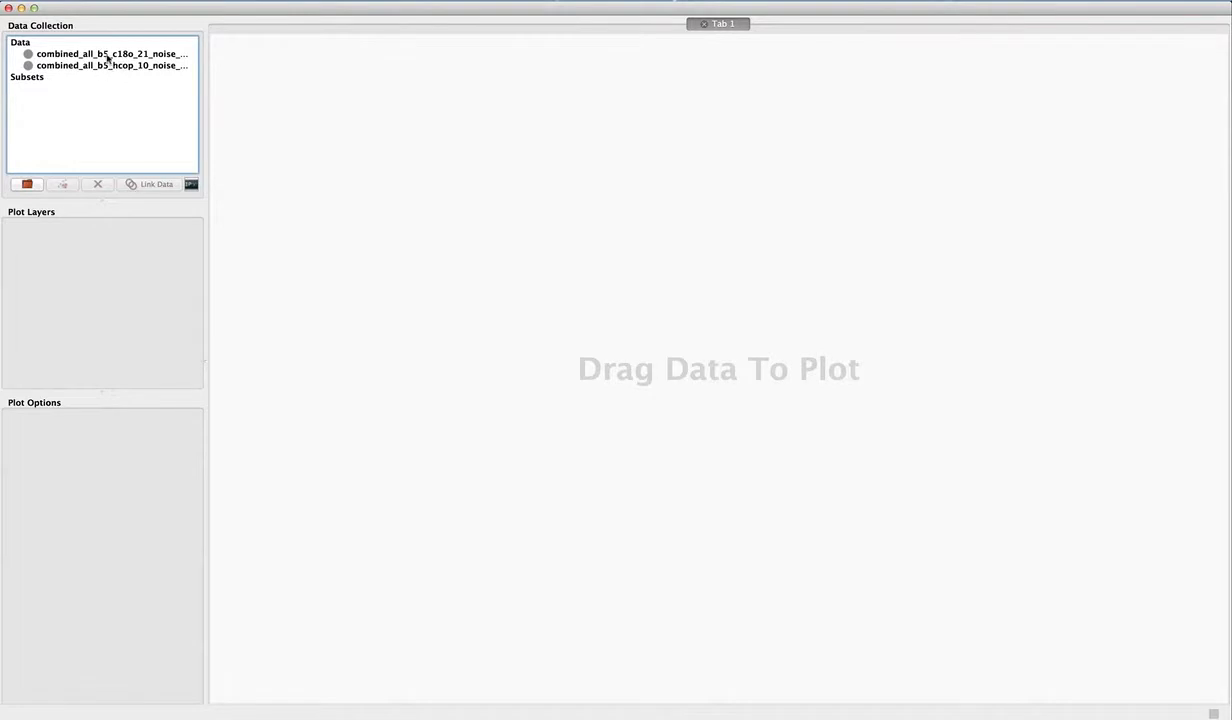
# - Open the combined_all_b5_c18o_21 cube in a 3D Volume Rendering viewer and enlarge the viewer to nearly the full workspace height
pyautogui.moveTo(107, 58); pyautogui.dragTo(509, 297)
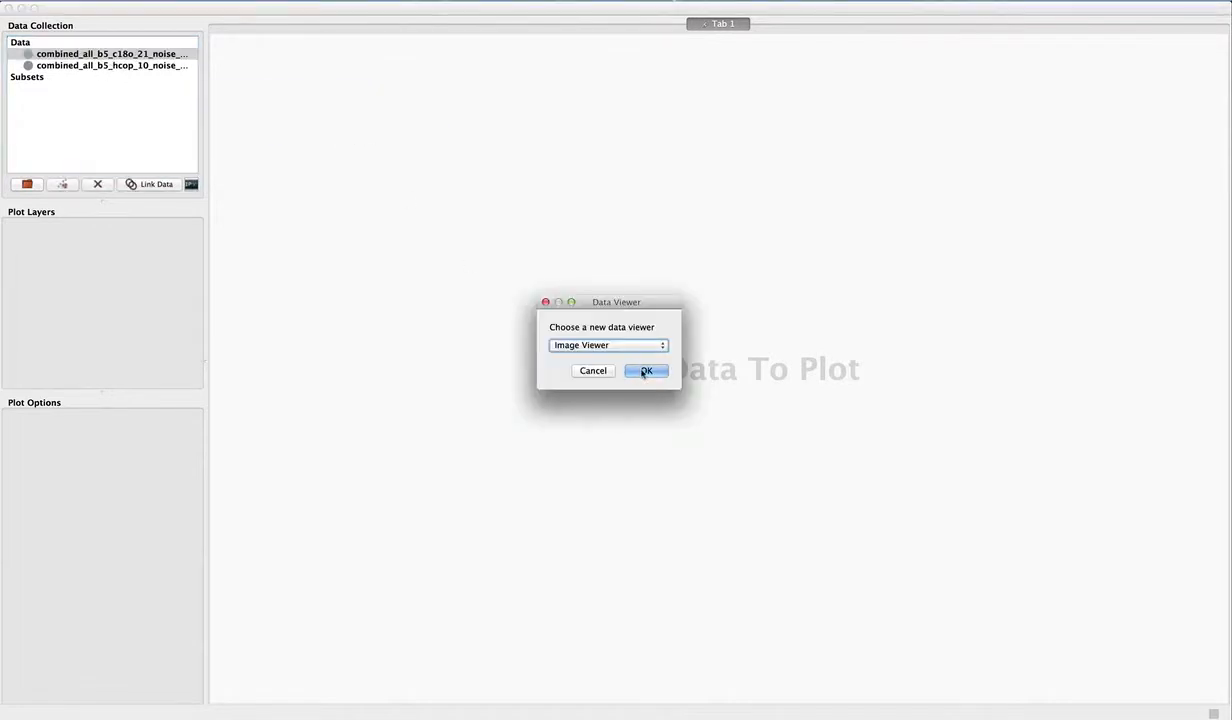
pyautogui.click(621, 347)
pyautogui.click(610, 357)
pyautogui.click(614, 346)
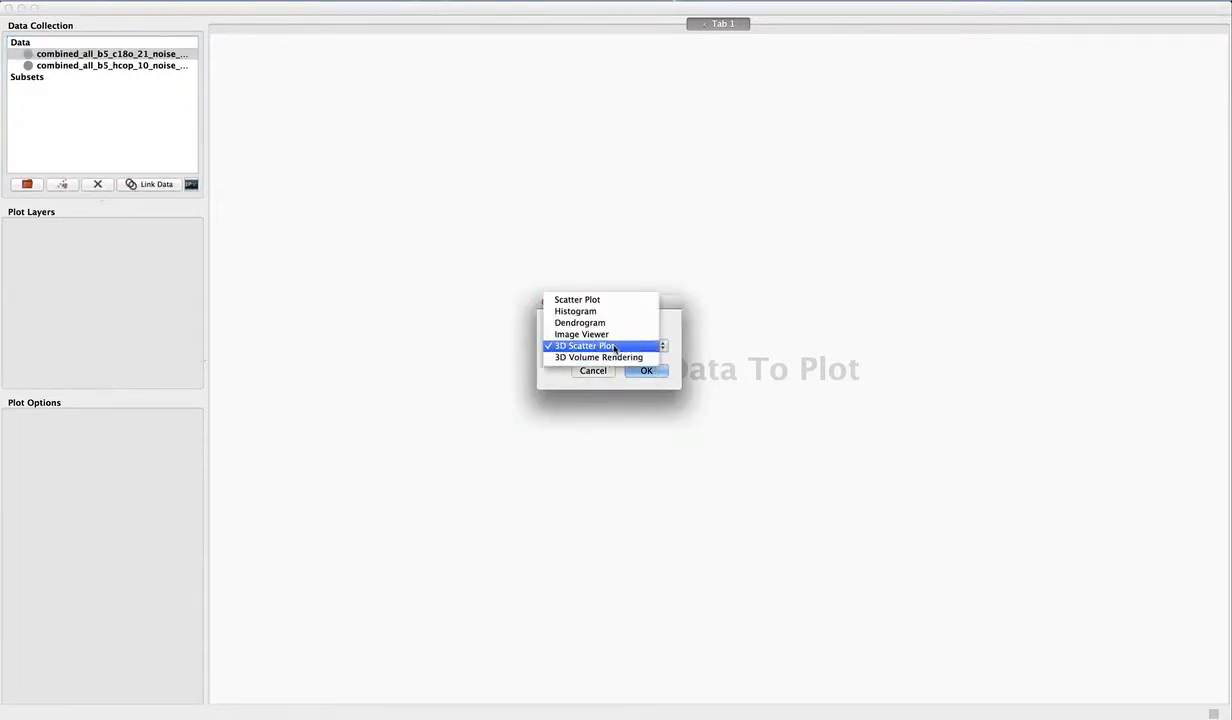
pyautogui.click(614, 346)
pyautogui.click(645, 370)
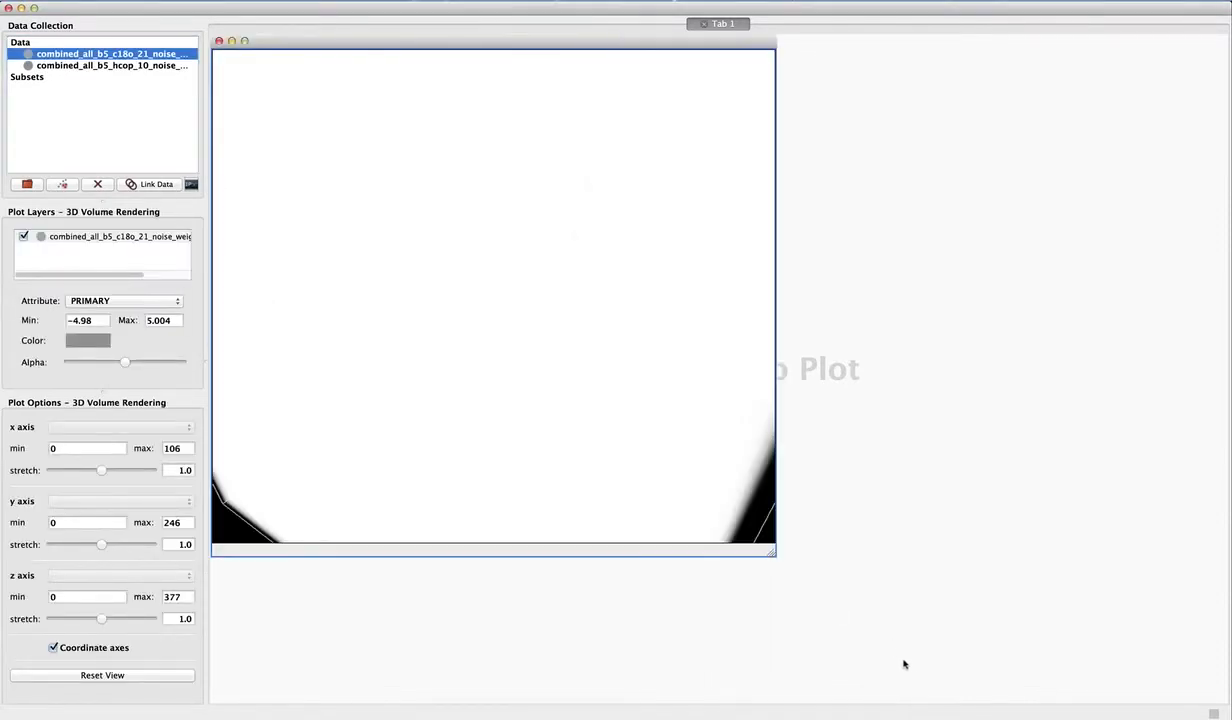
pyautogui.moveTo(771, 551); pyautogui.dragTo(916, 681)
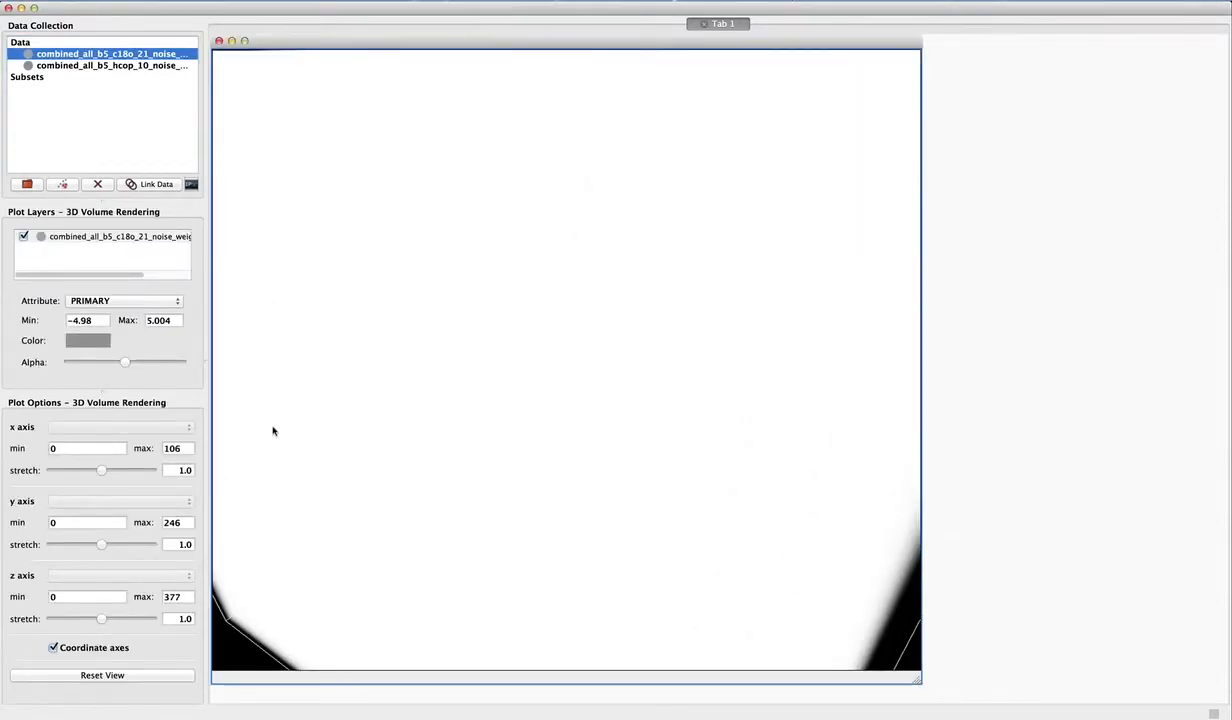
# - Set the c18o_21 layer's minimum intensity to 0.5 and turn the volume to see the structure side-on
pyautogui.tripleClick(93, 320)
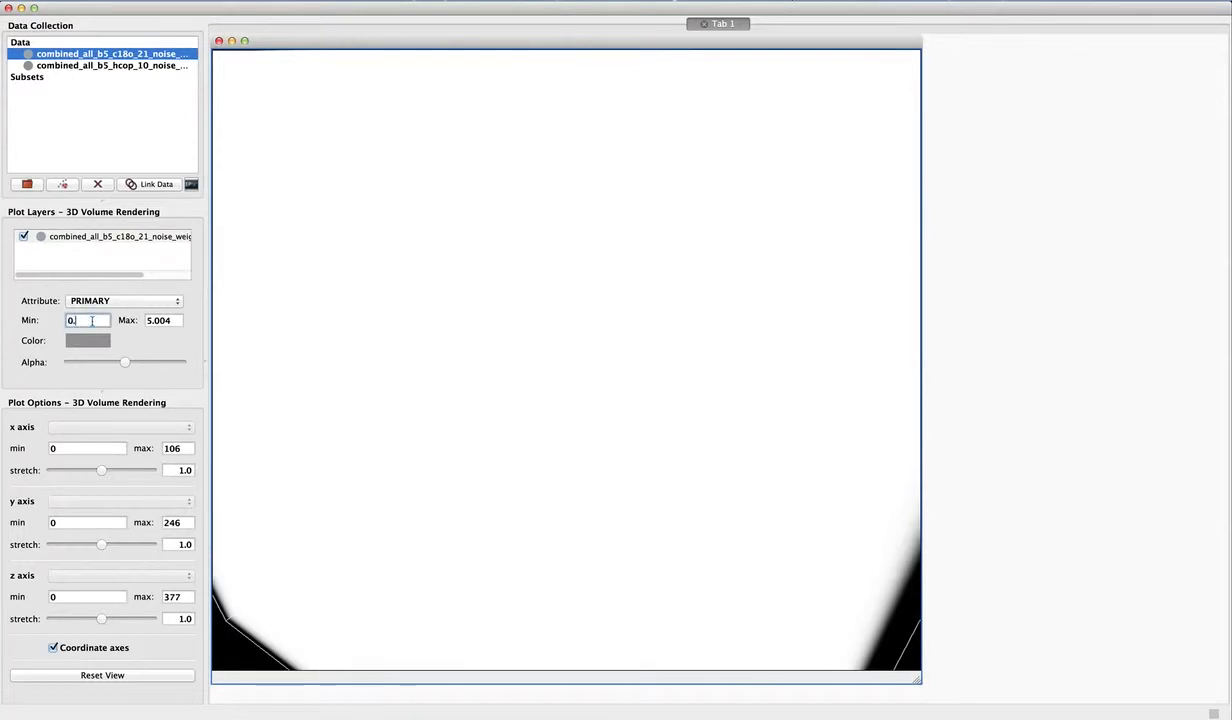
pyautogui.press('Tab')
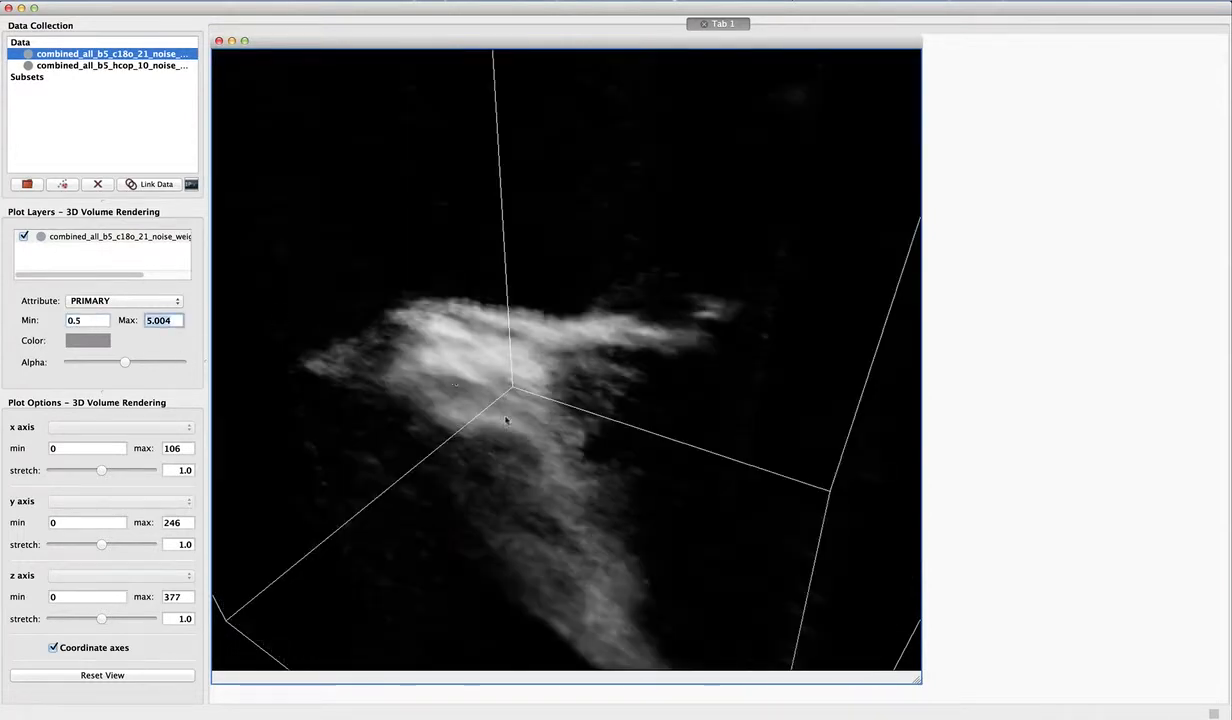
pyautogui.moveTo(538, 397); pyautogui.dragTo(514, 412)
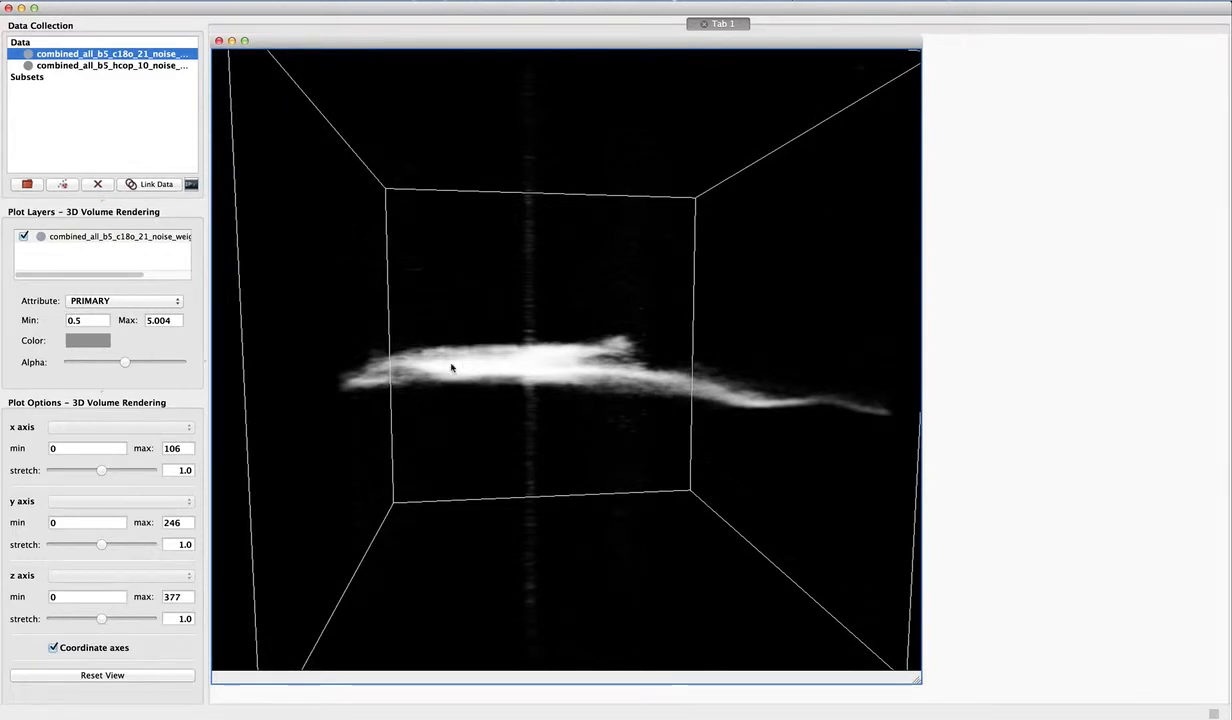
# - Limit the volume's z axis to the range 160 to 210
pyautogui.click(93, 596)
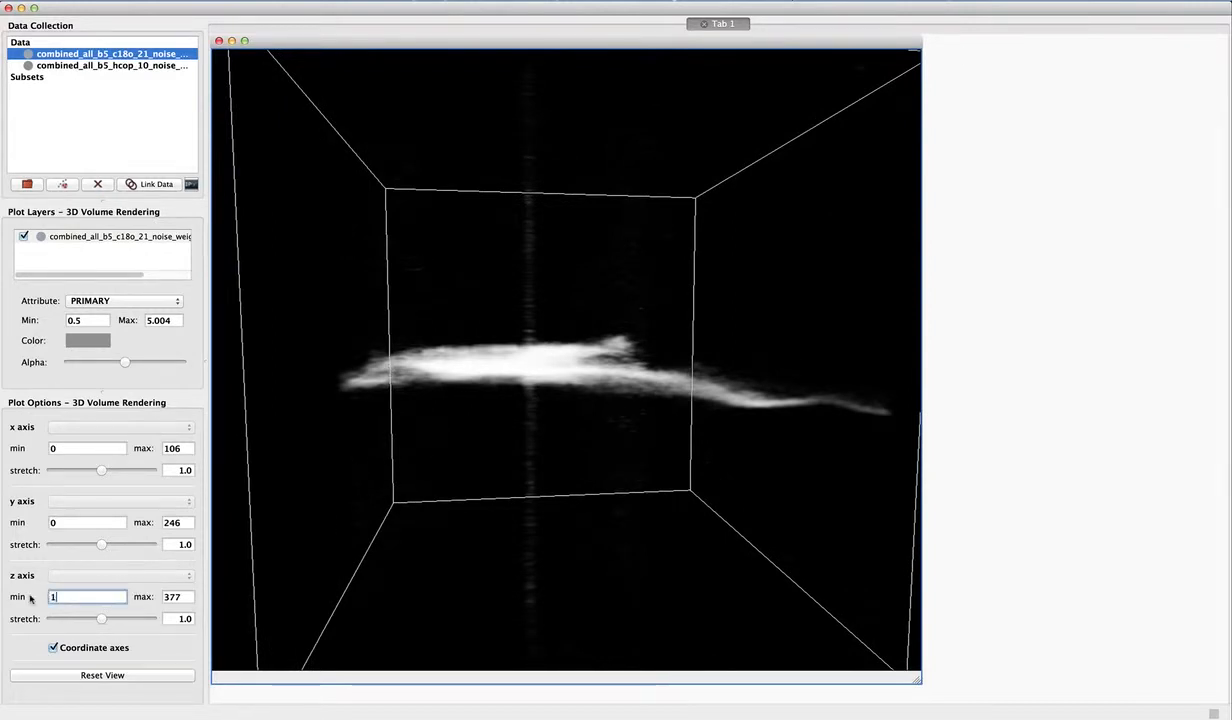
pyautogui.click(172, 597)
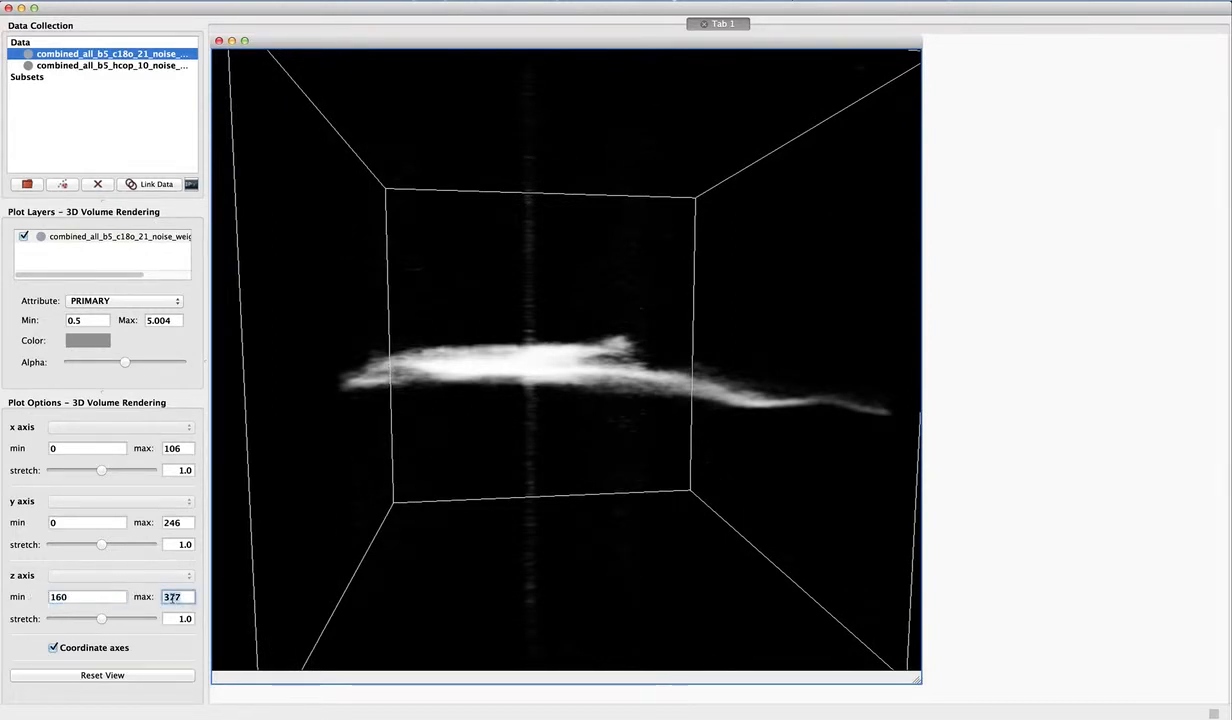
pyautogui.write('210')
pyautogui.press('Return')
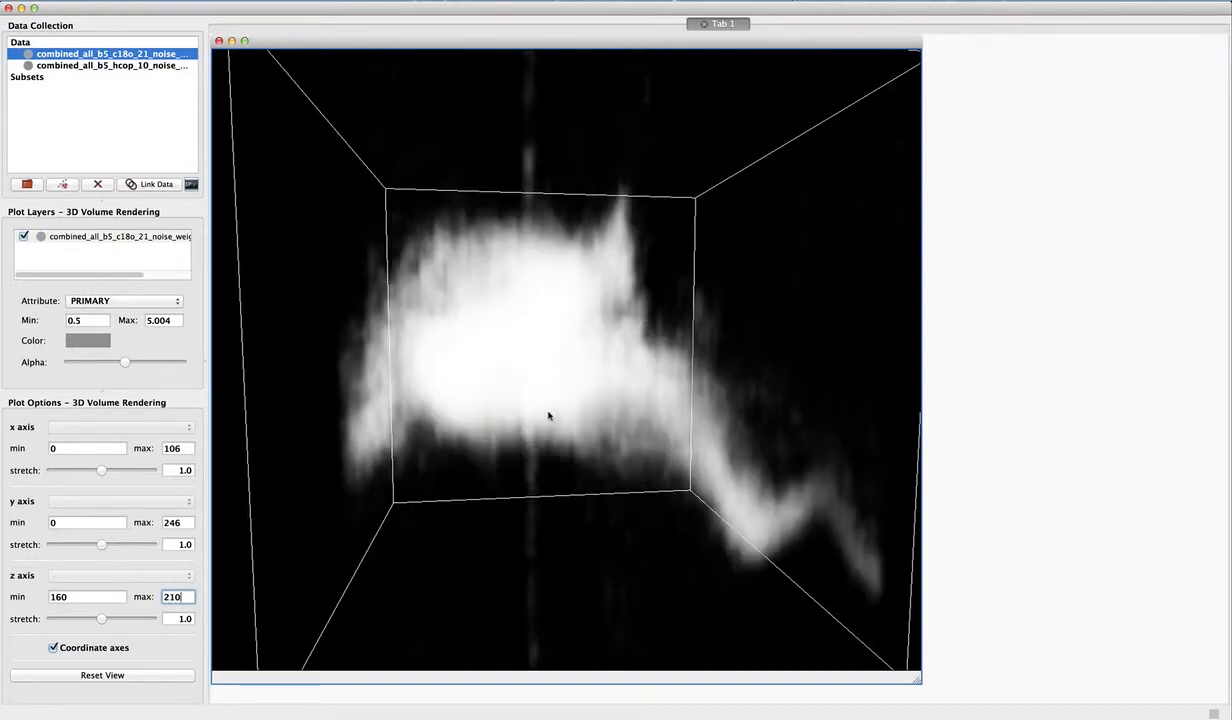
pyautogui.moveTo(575, 415)
pyautogui.mouseDown()
pyautogui.moveTo(545, 417)
pyautogui.moveTo(572, 419)
pyautogui.mouseUp()
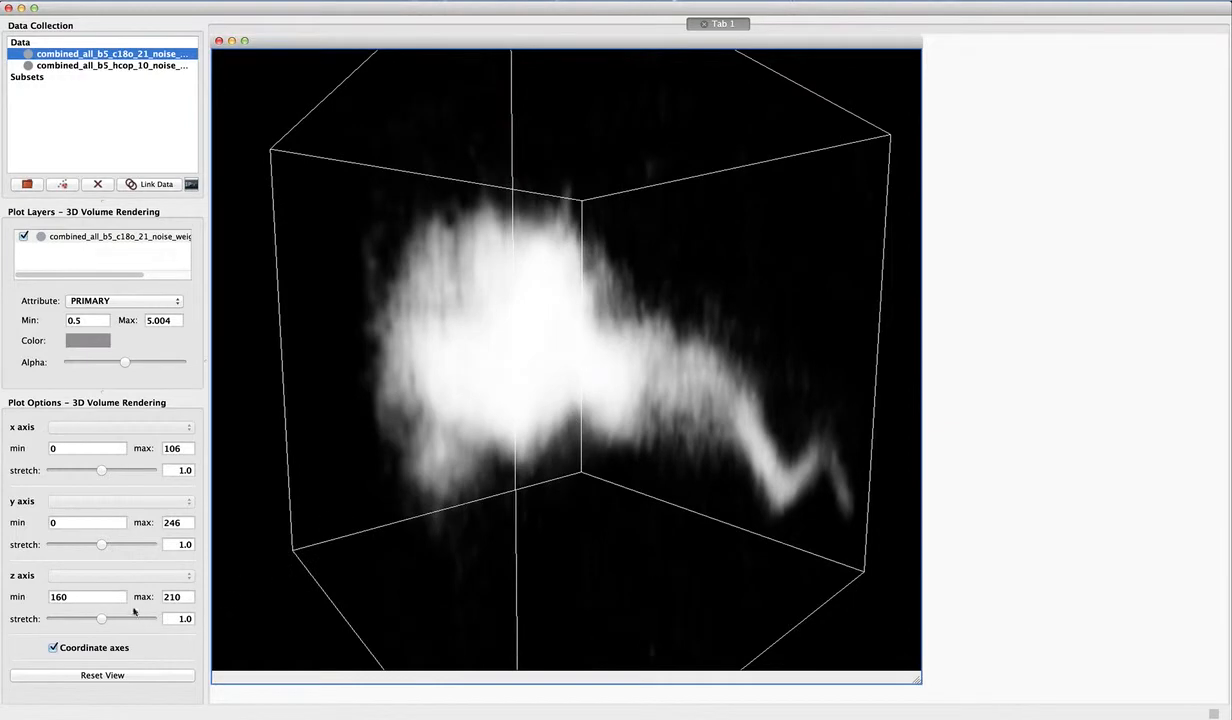
# - Reduce the z axis stretch to 0.62 and inspect the flattened volume from several angles
pyautogui.moveTo(104, 620)
pyautogui.mouseDown()
pyautogui.moveTo(115, 620)
pyautogui.moveTo(90, 621)
pyautogui.mouseUp()
pyautogui.moveTo(458, 465); pyautogui.dragTo(550, 274)
pyautogui.moveTo(530, 459); pyautogui.dragTo(530, 483)
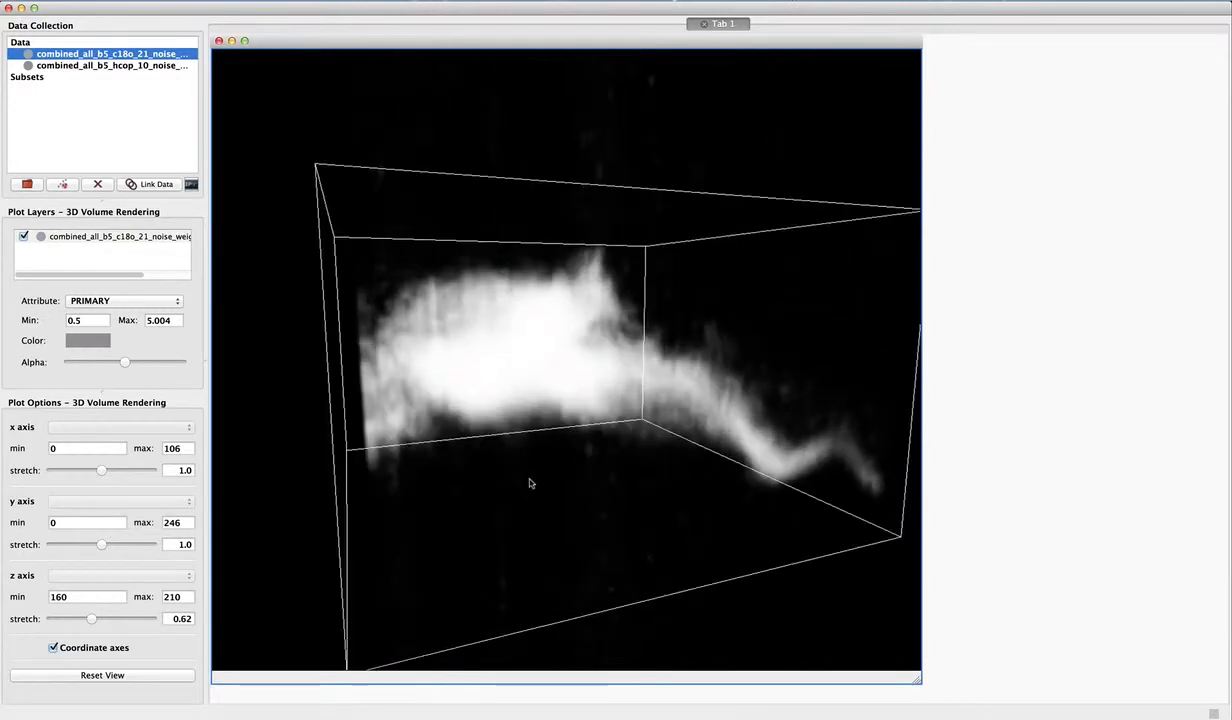
pyautogui.moveTo(530, 354); pyautogui.dragTo(495, 407)
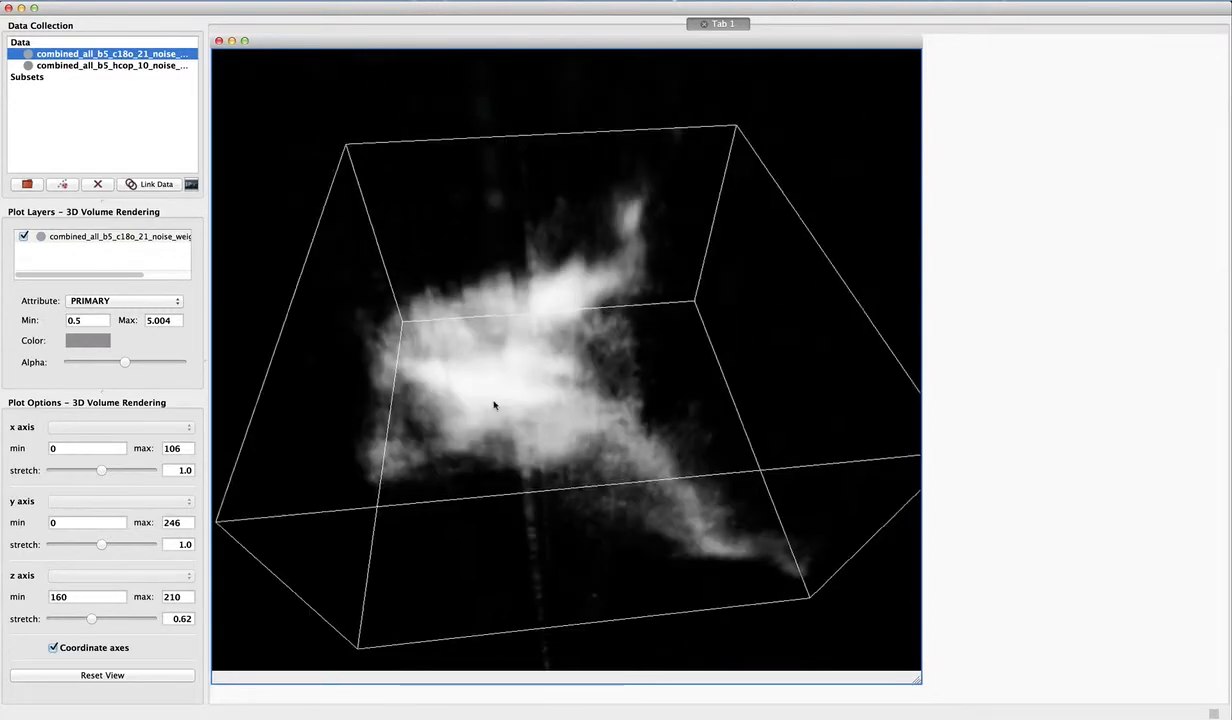
# - Add the combined_all_b5_hcop_10 cube to the same volume viewer and set its intensity range to 0.5–5
pyautogui.click(94, 66)
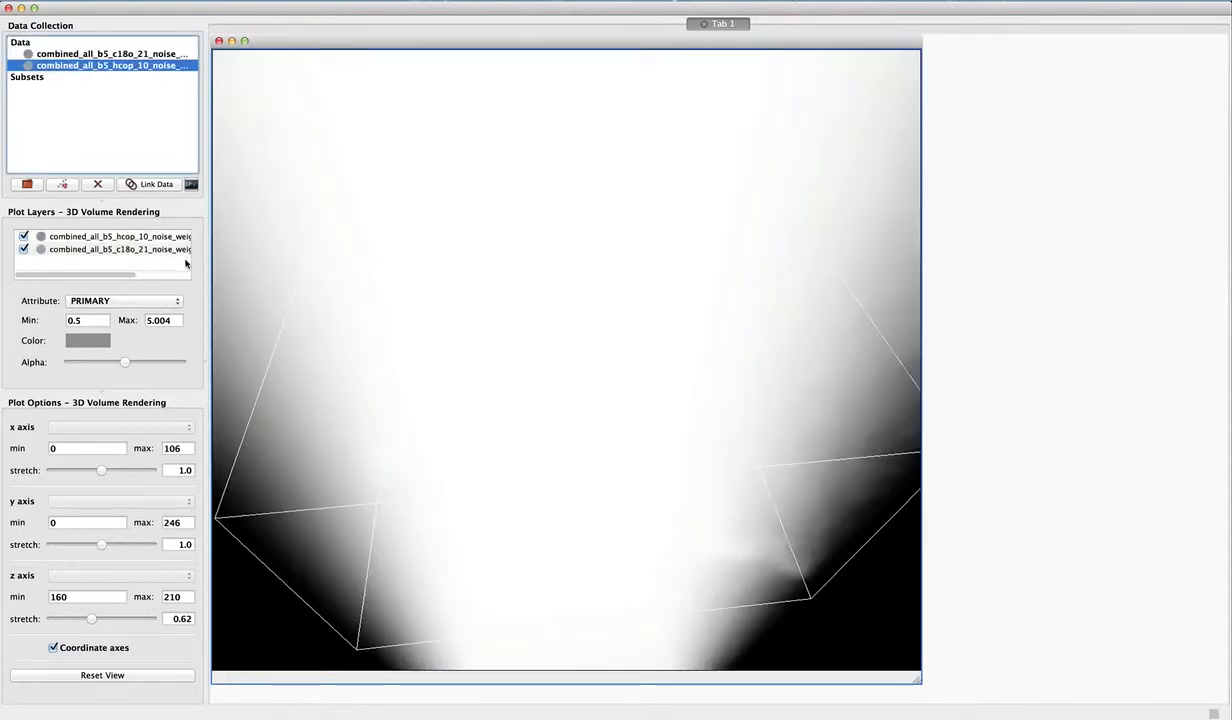
pyautogui.click(97, 238)
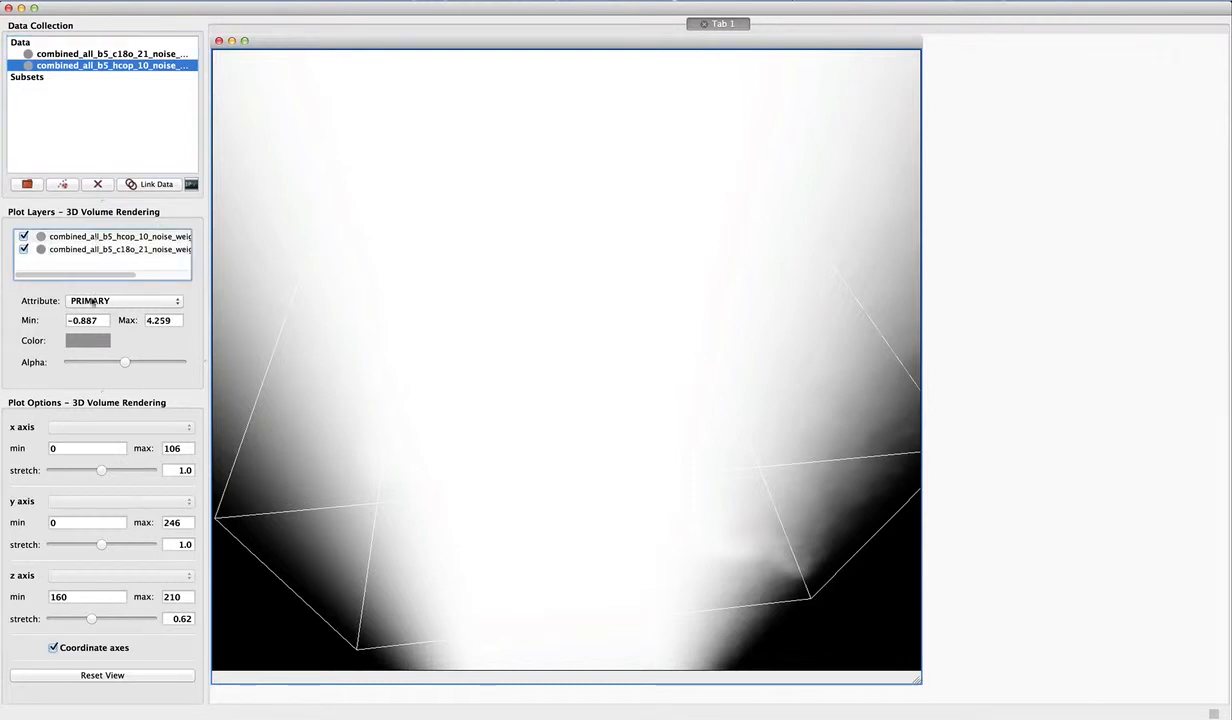
pyautogui.click(88, 320)
pyautogui.write('0.5')
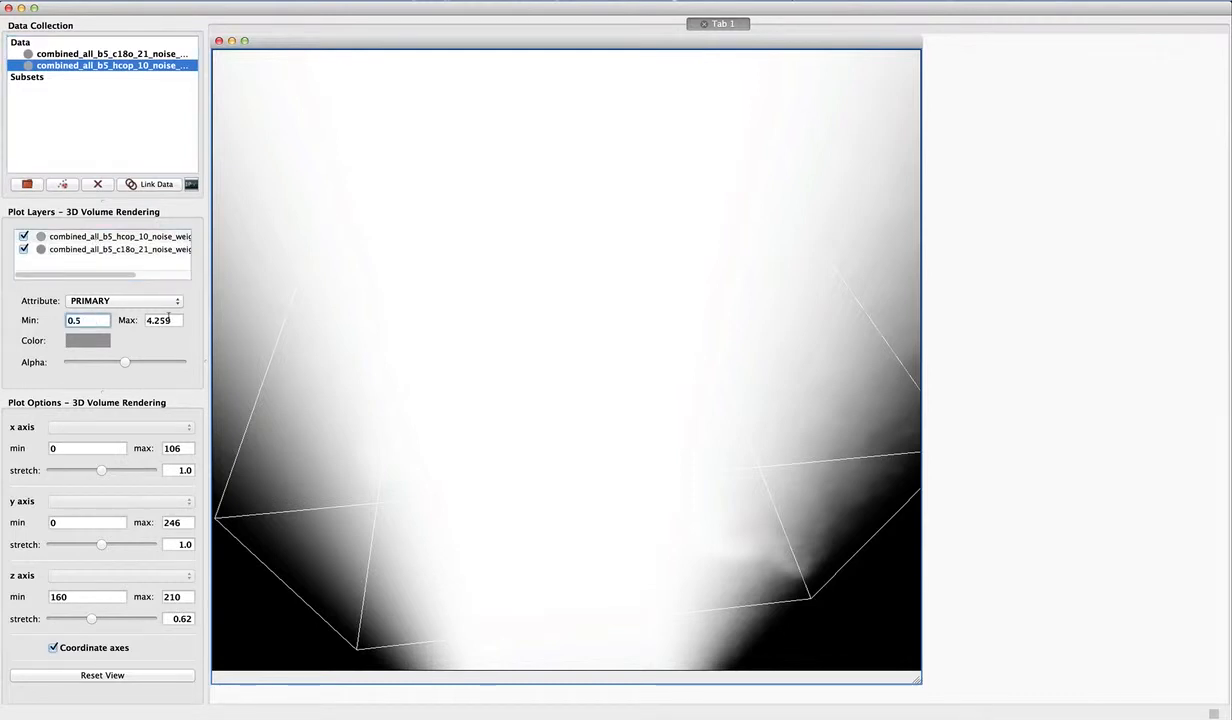
pyautogui.click(165, 320)
pyautogui.write('5')
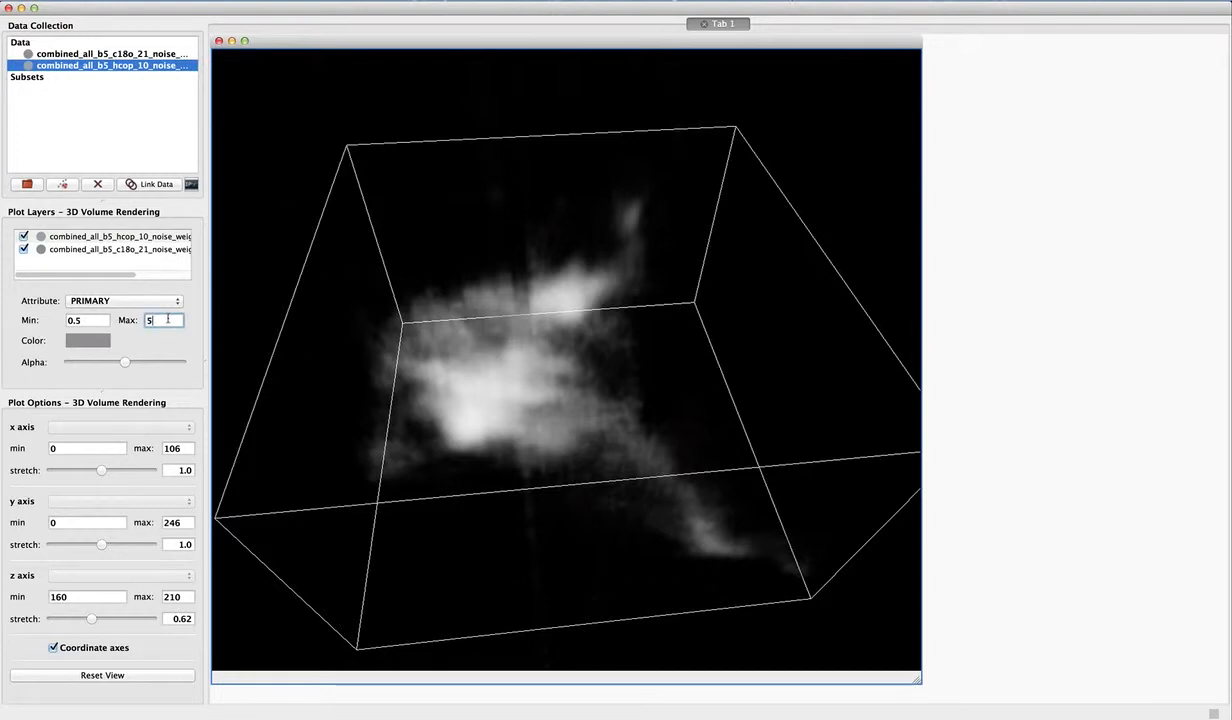
pyautogui.press('Return')
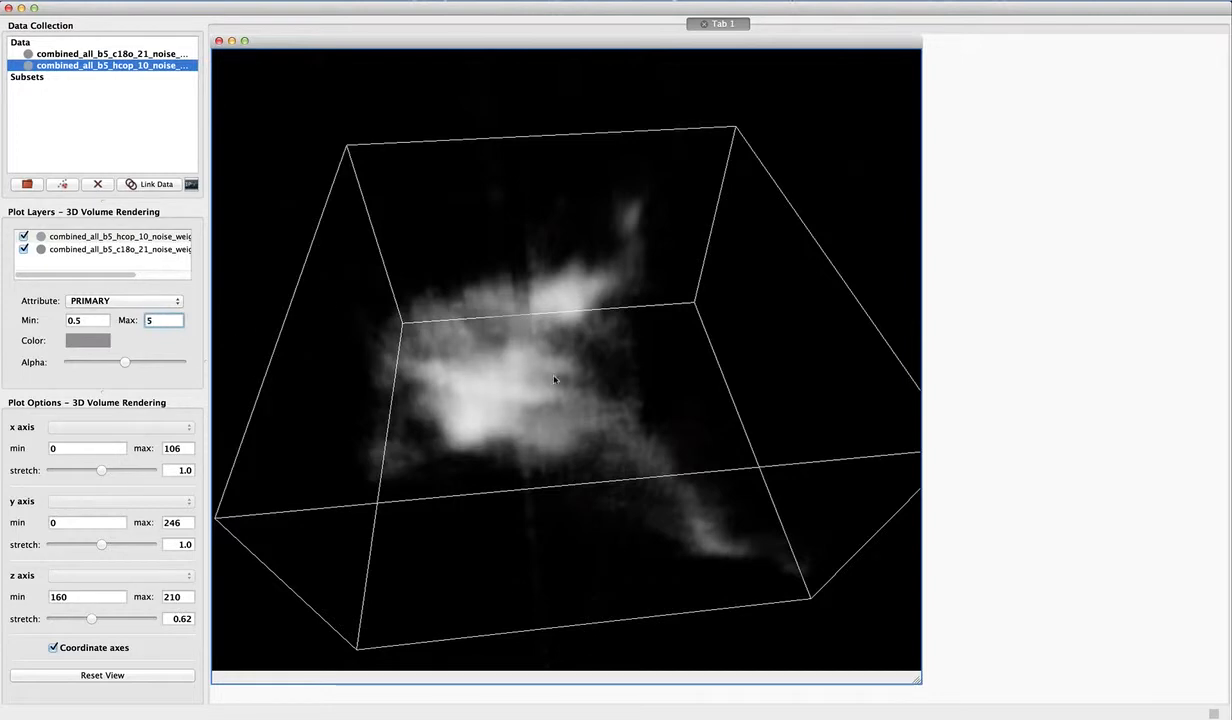
pyautogui.moveTo(554, 379); pyautogui.dragTo(505, 355)
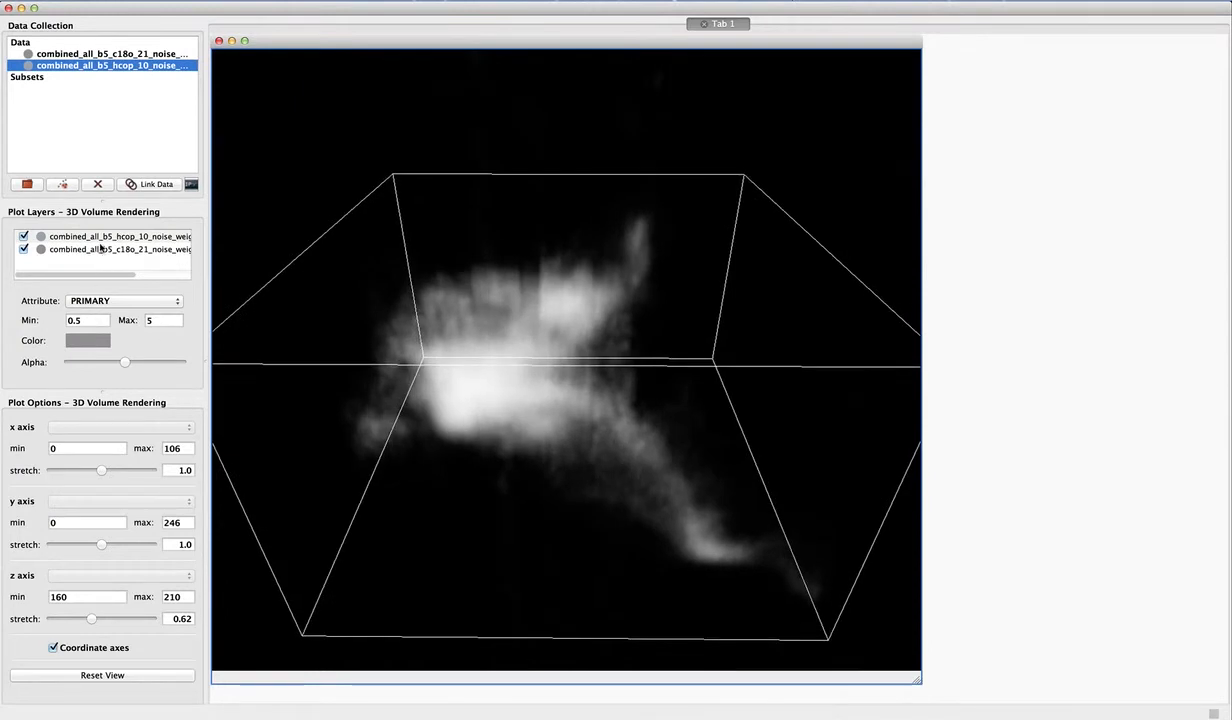
# - Colour the hcop_10 volume layer dark red
pyautogui.click(88, 340)
pyautogui.click(328, 403)
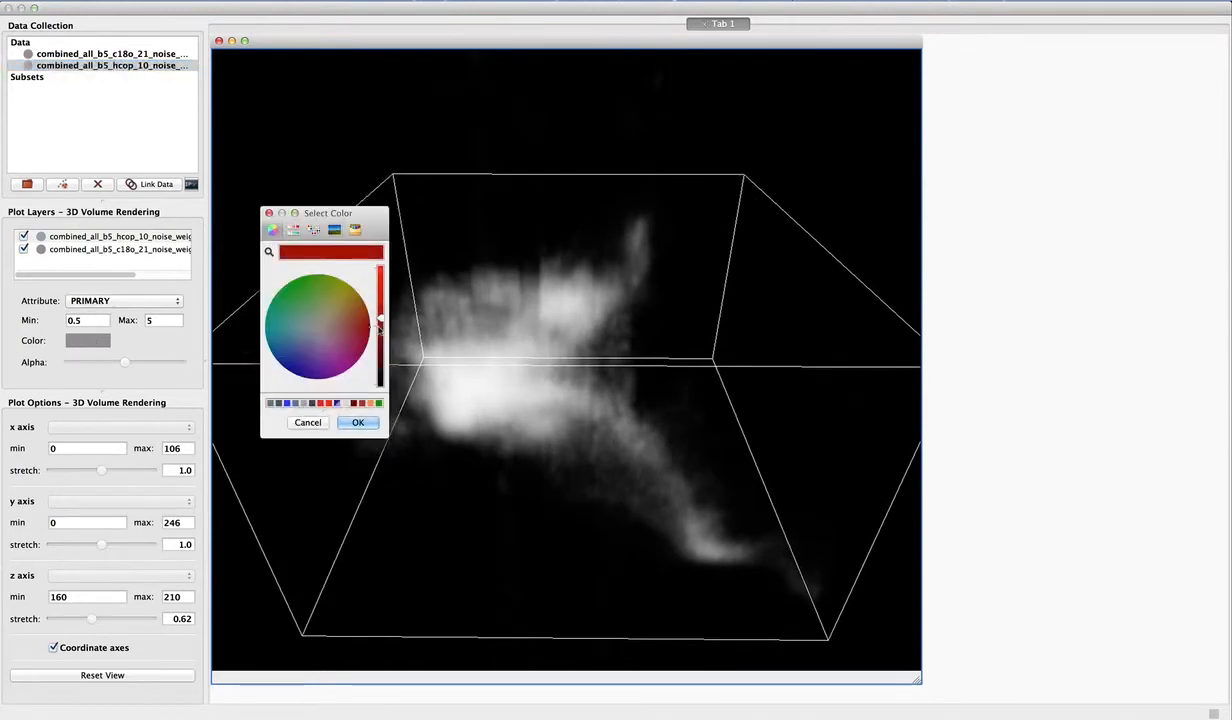
pyautogui.click(357, 422)
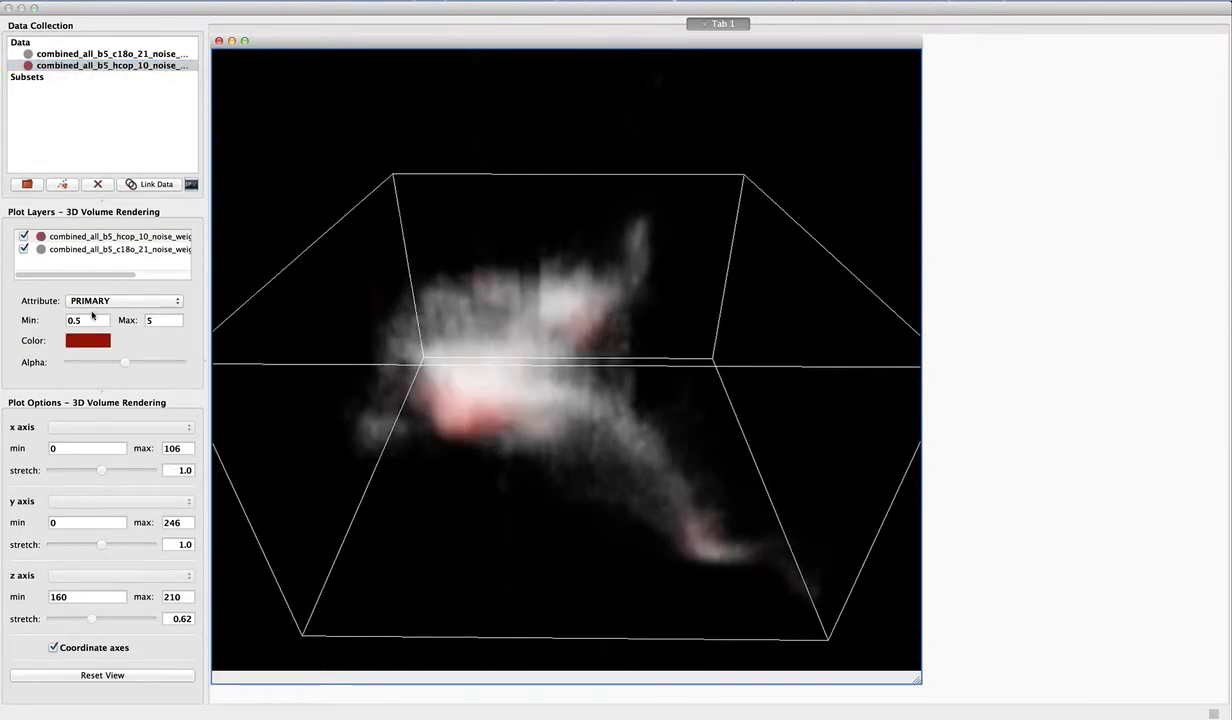
# - Colour the c18o_21 volume layer a muted blue-grey and compare both cubes from different angles
pyautogui.click(88, 340)
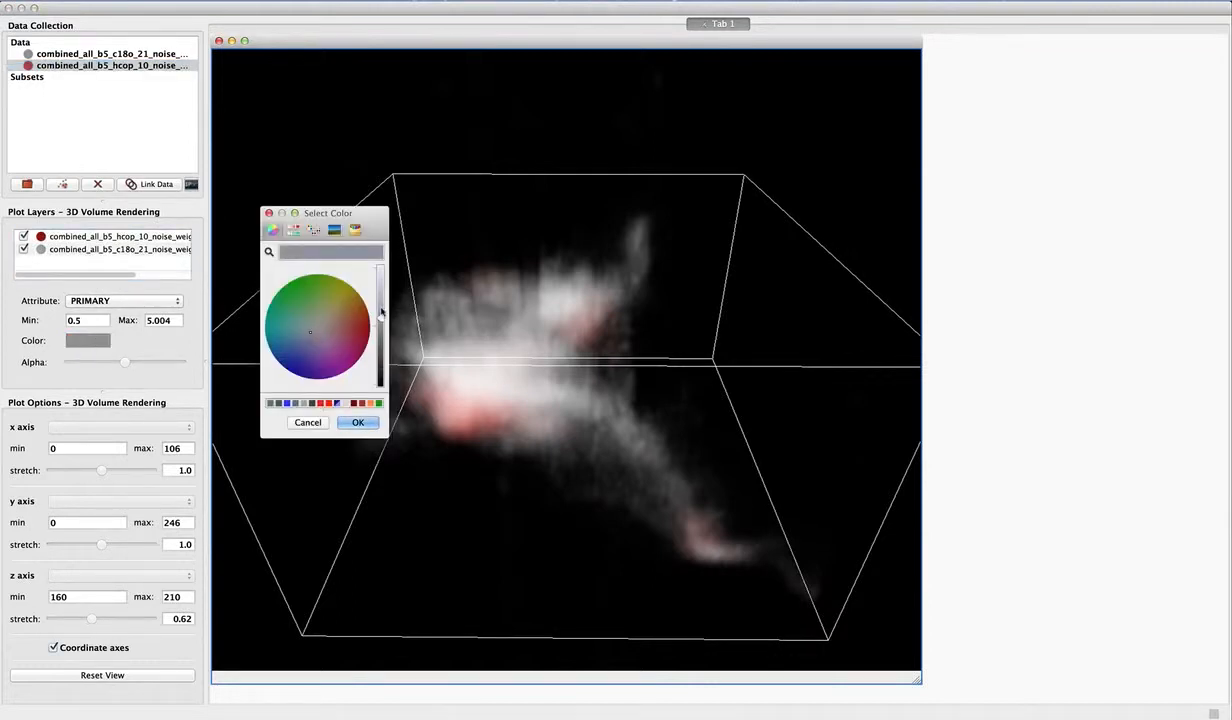
pyautogui.click(310, 332)
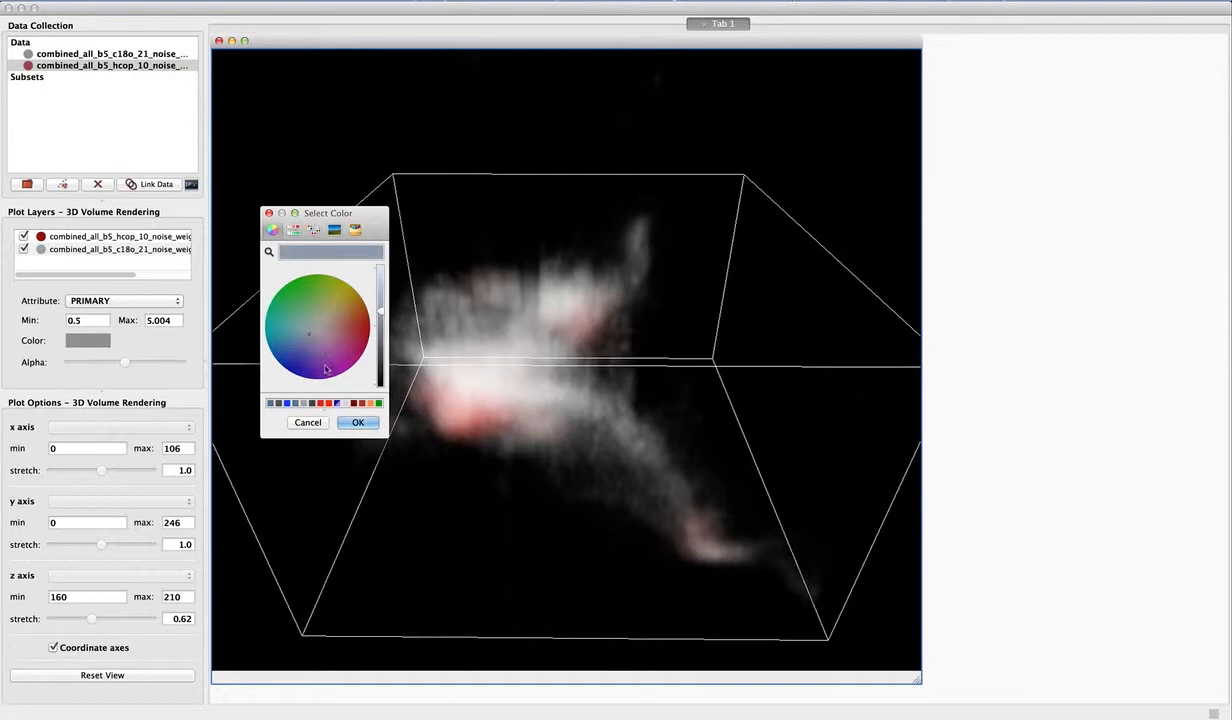
pyautogui.click(355, 422)
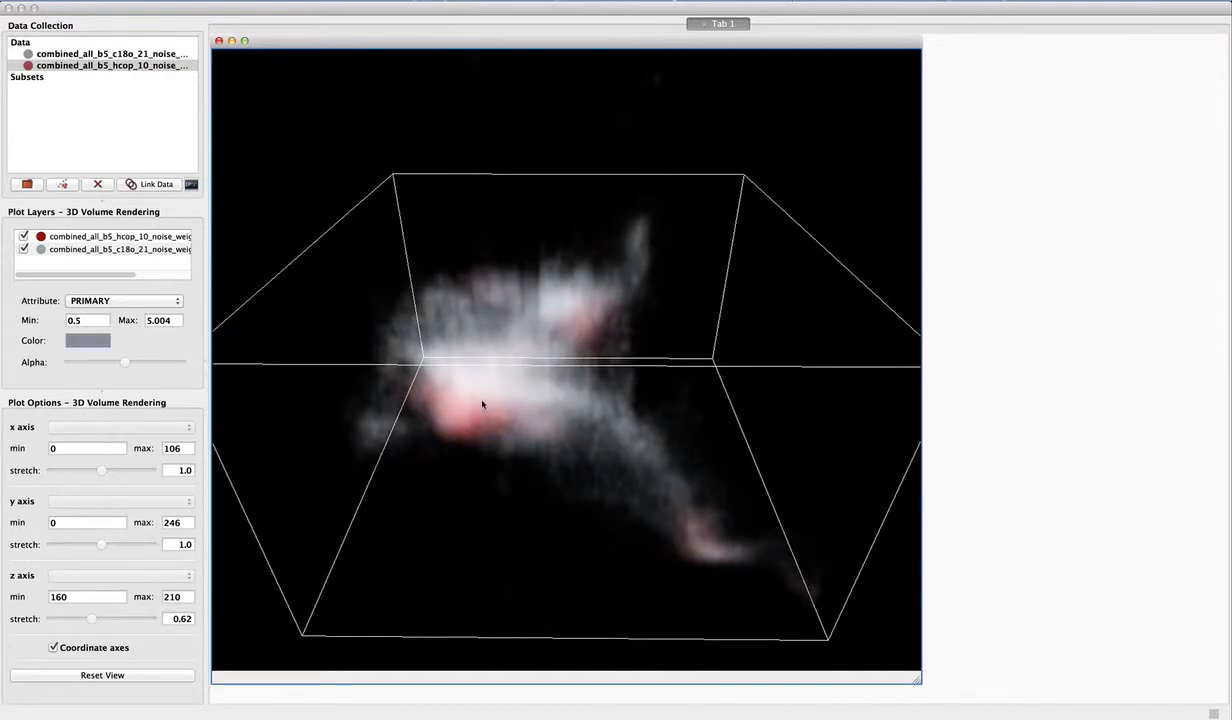
pyautogui.moveTo(500, 406)
pyautogui.mouseDown()
pyautogui.moveTo(517, 415)
pyautogui.moveTo(643, 393)
pyautogui.moveTo(638, 355)
pyautogui.moveTo(517, 349)
pyautogui.moveTo(484, 380)
pyautogui.moveTo(484, 432)
pyautogui.moveTo(461, 413)
pyautogui.moveTo(553, 412)
pyautogui.moveTo(509, 383)
pyautogui.moveTo(539, 412)
pyautogui.moveTo(511, 418)
pyautogui.moveTo(473, 396)
pyautogui.moveTo(577, 404)
pyautogui.moveTo(564, 379)
pyautogui.moveTo(614, 388)
pyautogui.moveTo(548, 352)
pyautogui.moveTo(541, 360)
pyautogui.moveTo(674, 371)
pyautogui.moveTo(613, 378)
pyautogui.moveTo(570, 355)
pyautogui.moveTo(510, 421)
pyautogui.mouseUp()
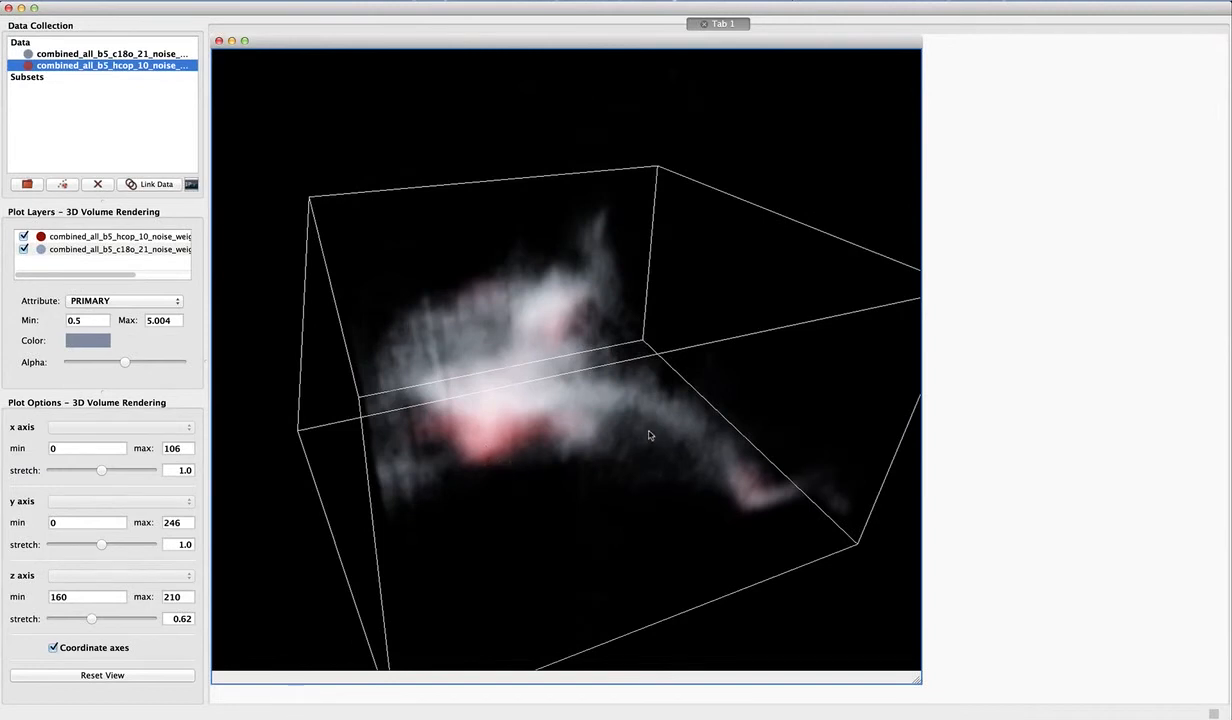
pyautogui.moveTo(649, 435); pyautogui.dragTo(797, 347)
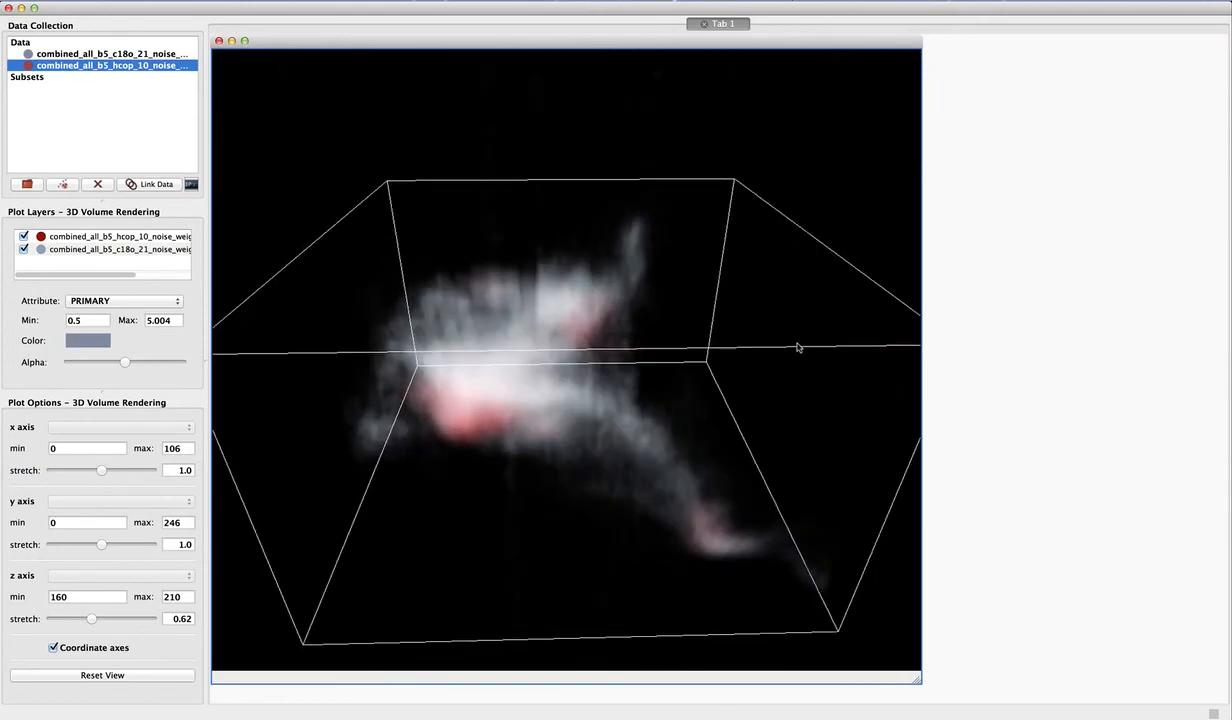